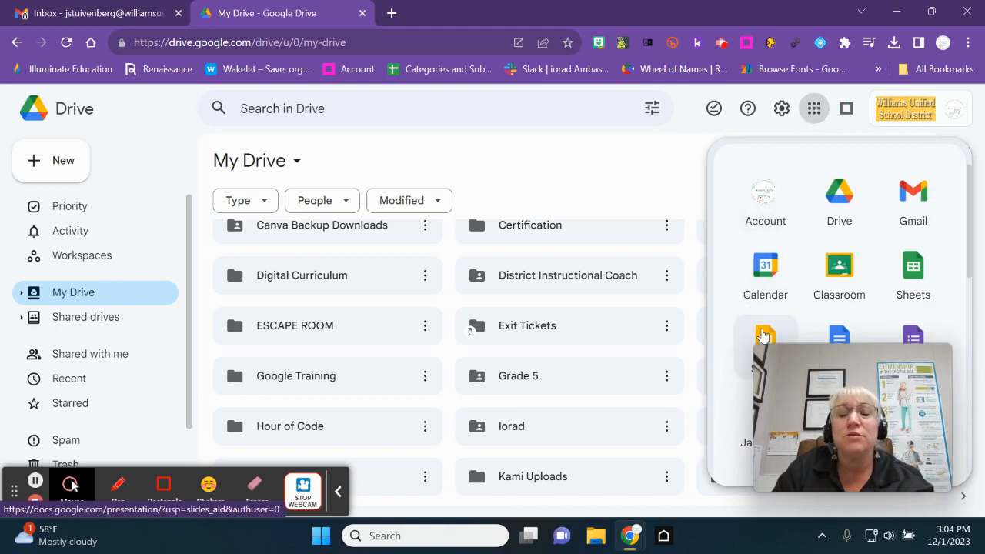
# Create a blank Google Slides presentation and apply the Blank layout to its first slide
pyautogui.click(763, 335)
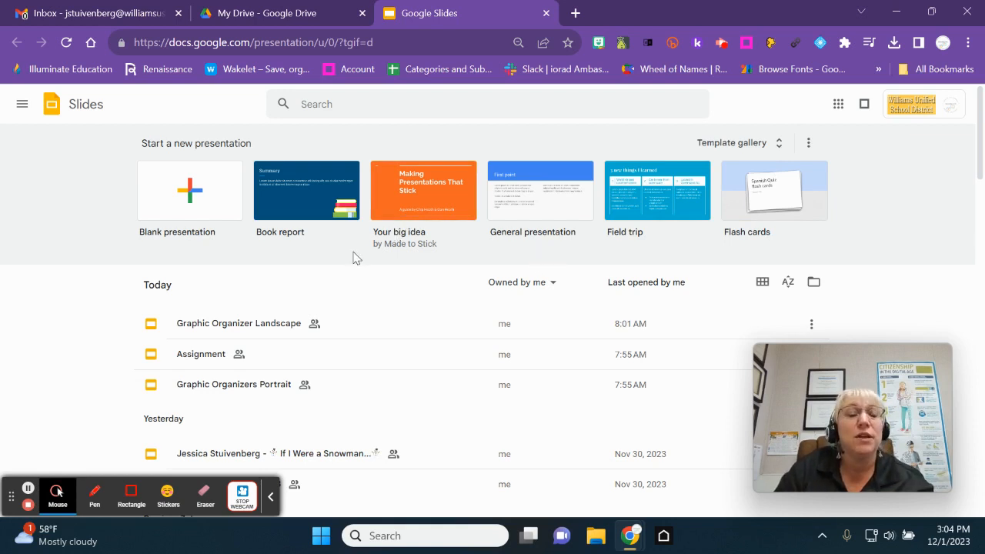
pyautogui.click(188, 195)
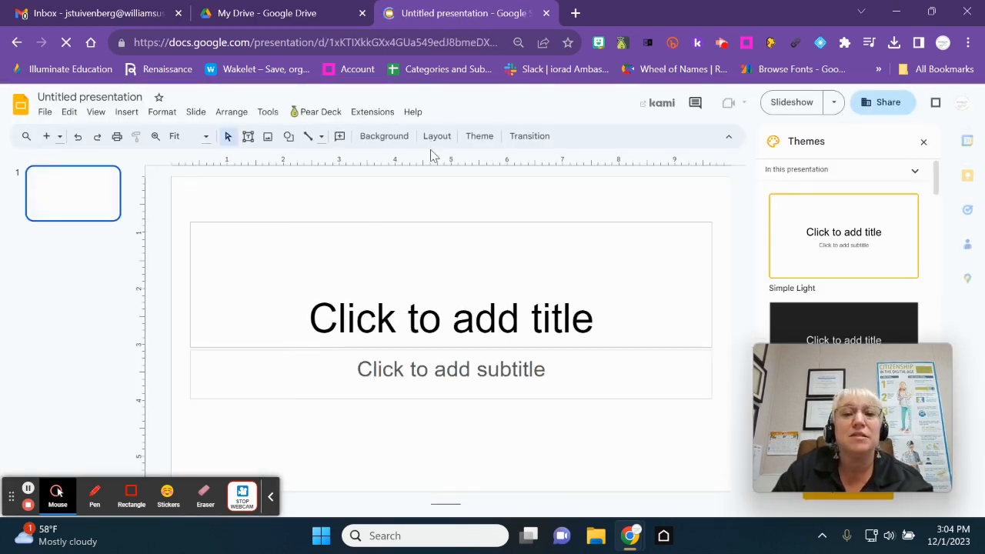
pyautogui.click(437, 137)
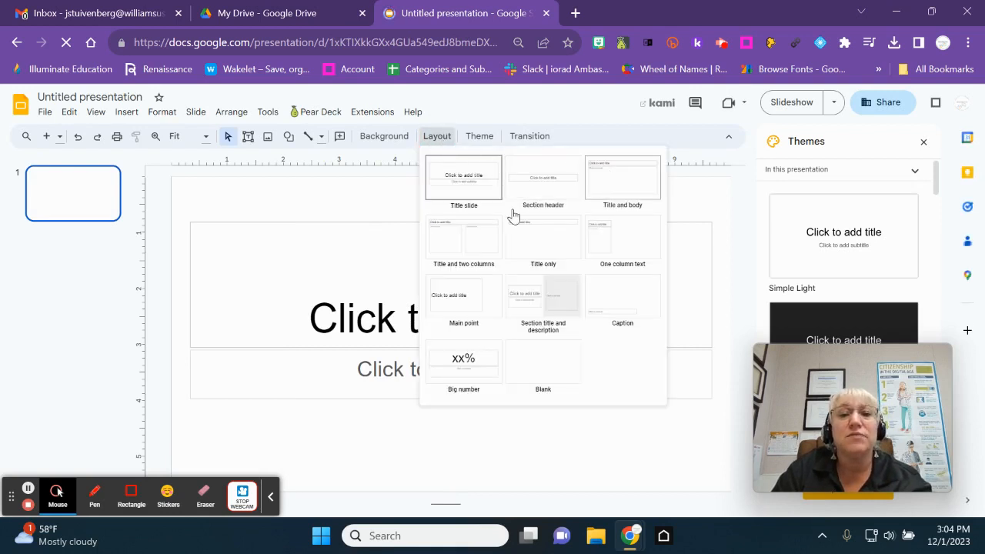
pyautogui.click(536, 375)
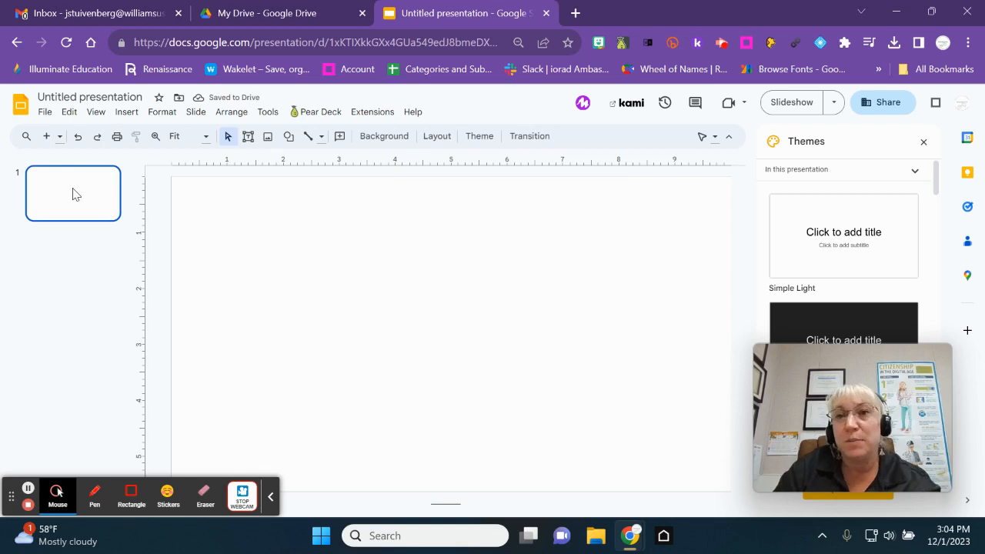
# Open the page setup of the presentation and choose a custom page size measured in inches
pyautogui.click(45, 116)
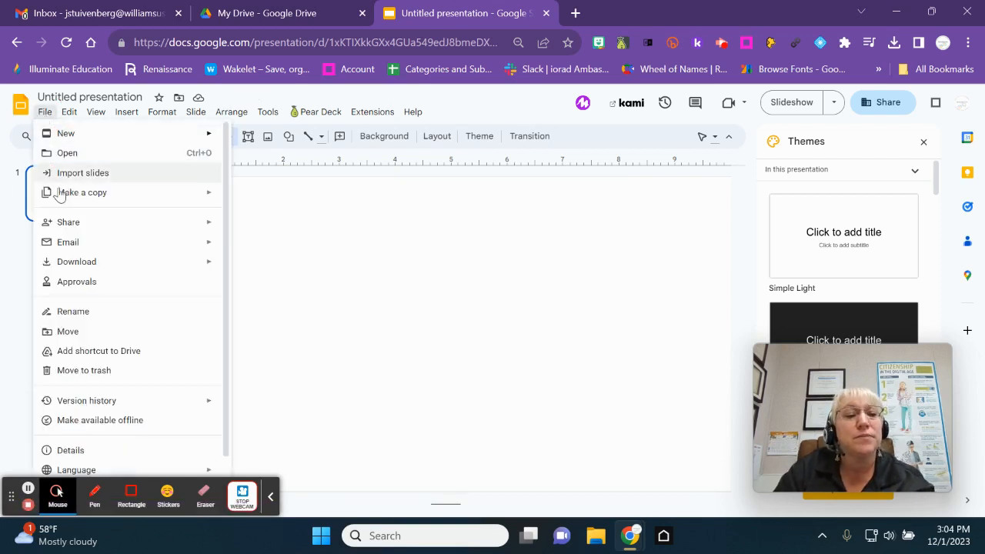
pyautogui.moveTo(105, 400)
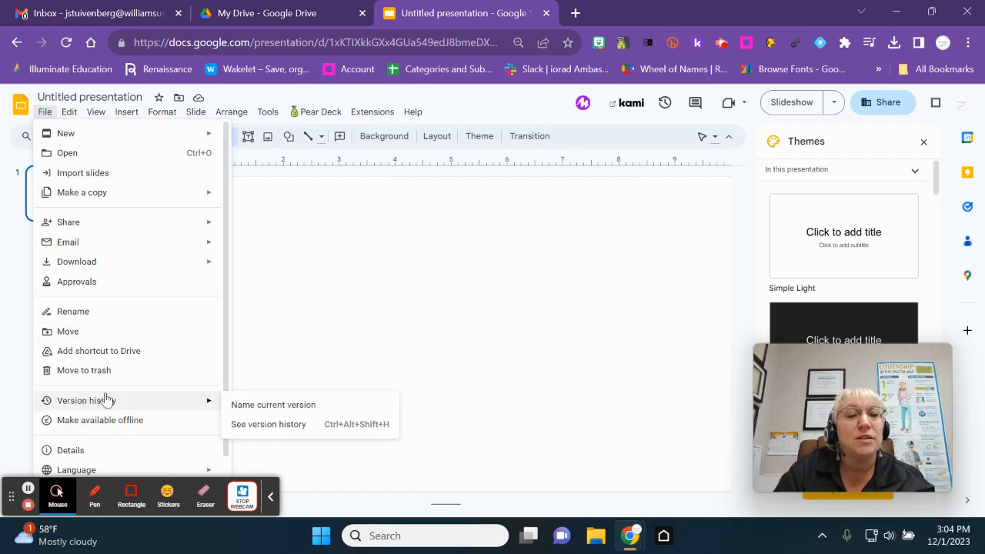
pyautogui.scroll(-1, 106, 399)
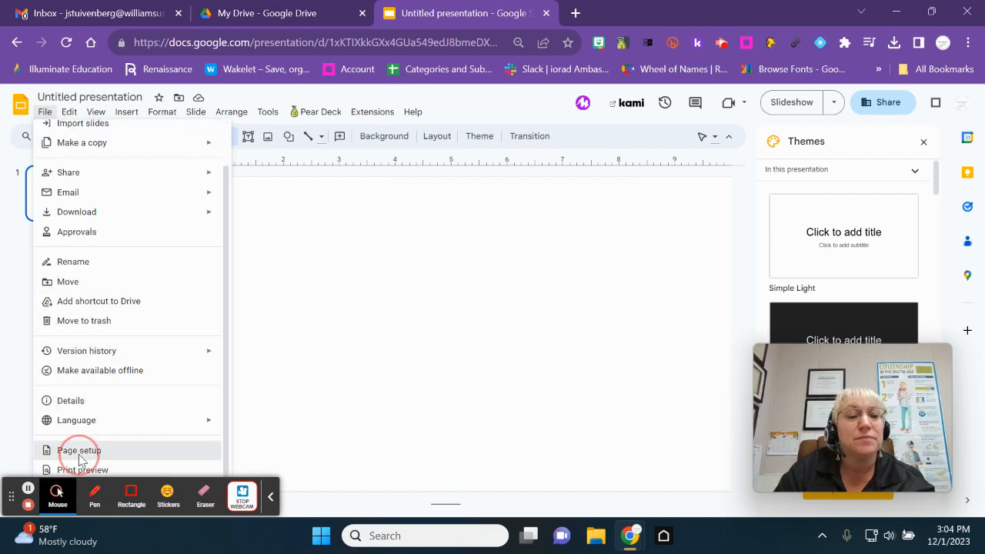
pyautogui.click(79, 450)
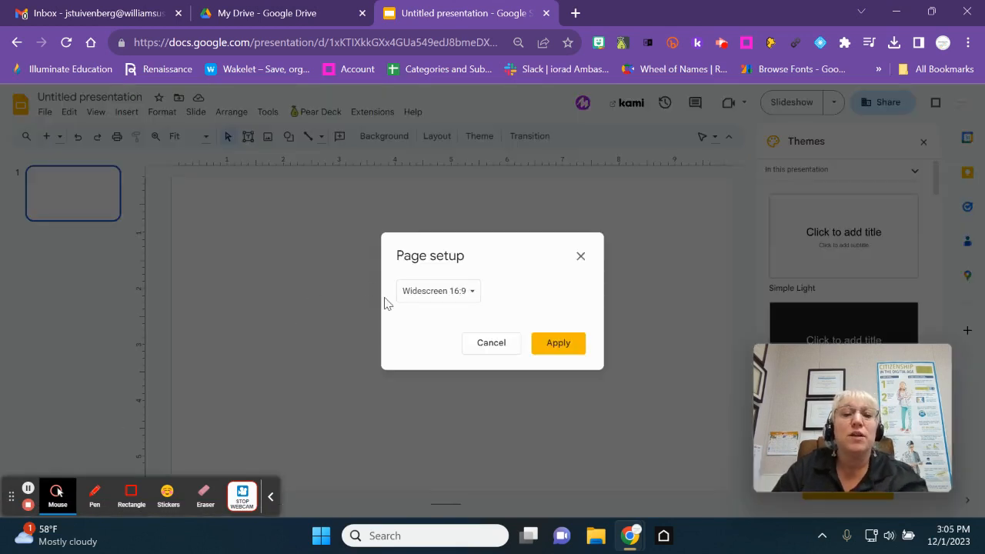
pyautogui.click(475, 296)
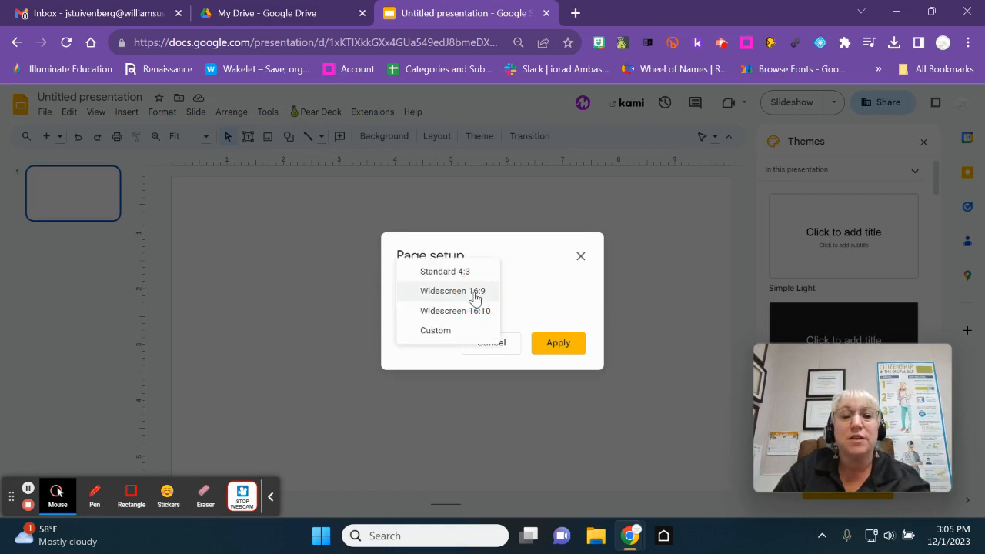
pyautogui.click(438, 332)
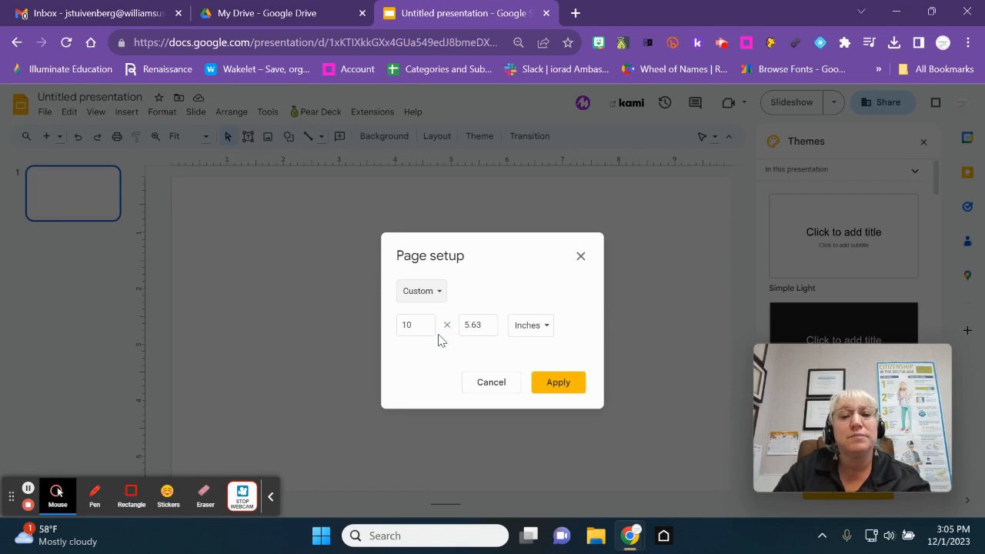
pyautogui.click(547, 328)
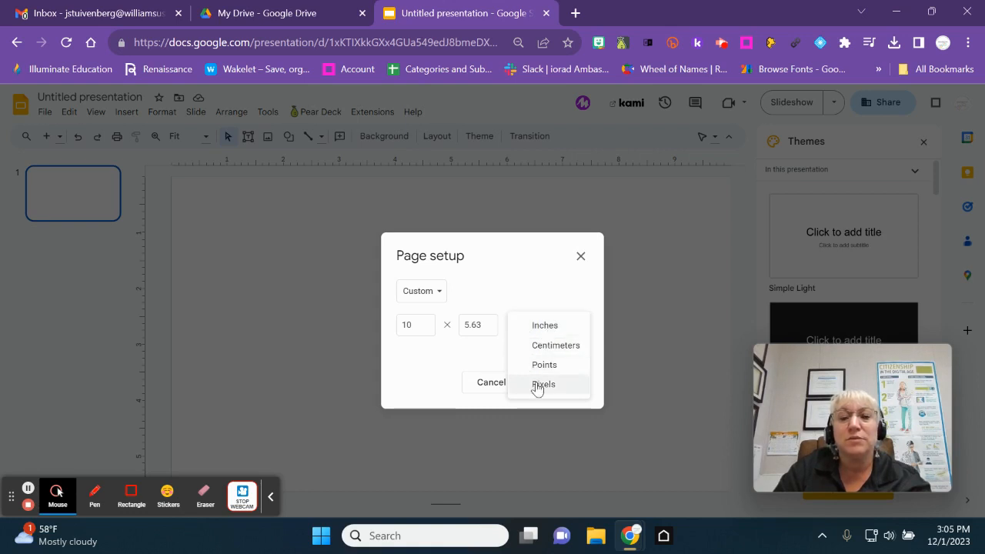
pyautogui.click(535, 326)
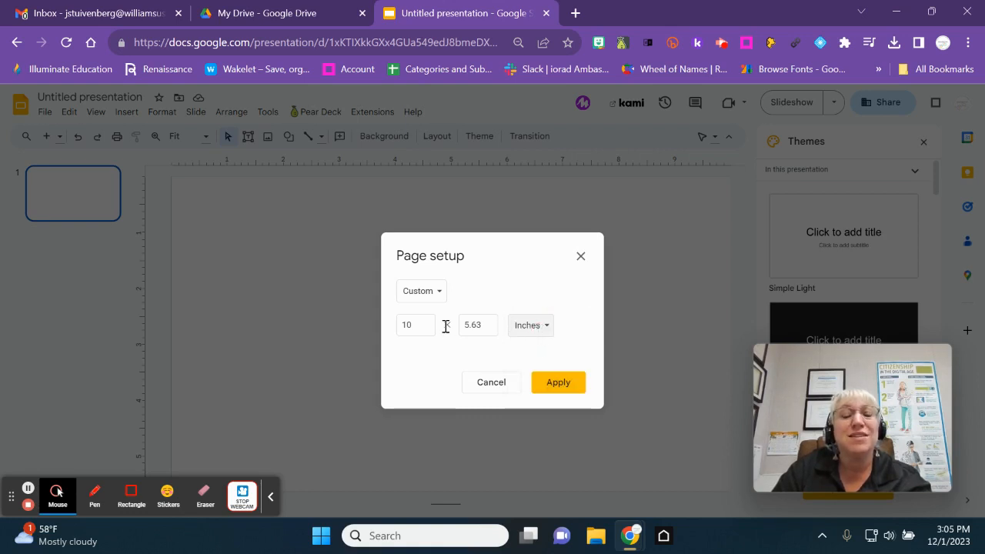
# Set the custom page size to 8.5 x 11 inches and apply it
pyautogui.click(419, 327)
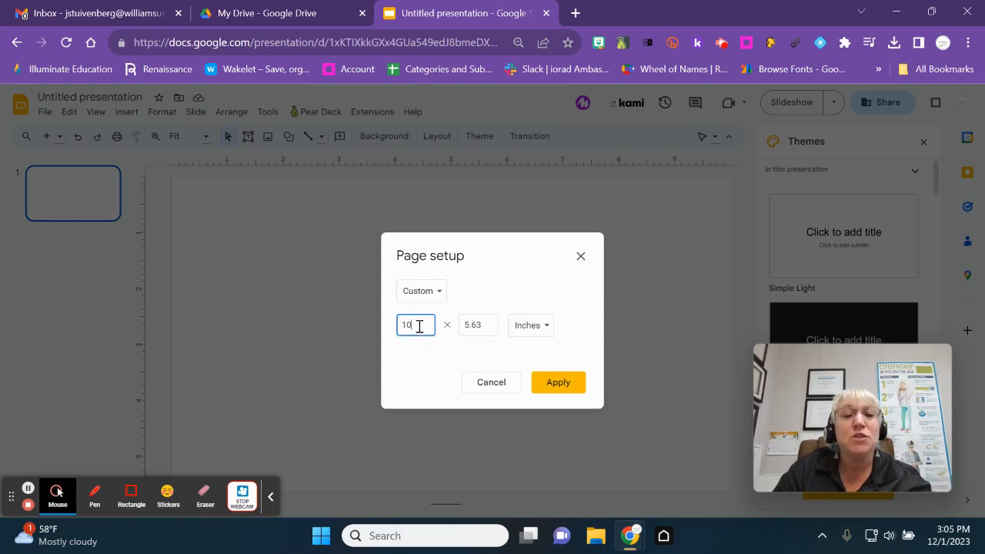
pyautogui.press('BackSpace')
pyautogui.press('BackSpace')
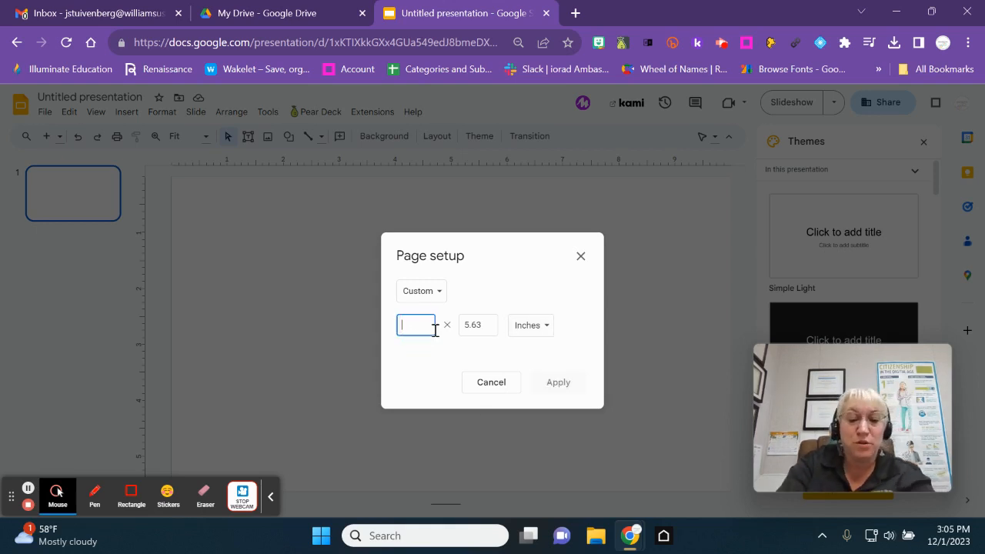
pyautogui.write('8')
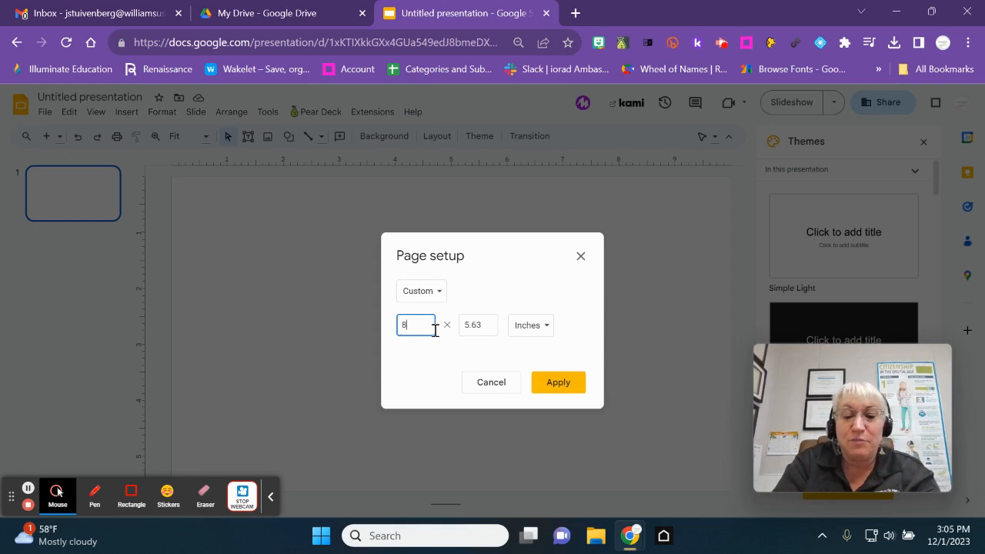
pyautogui.write('.5')
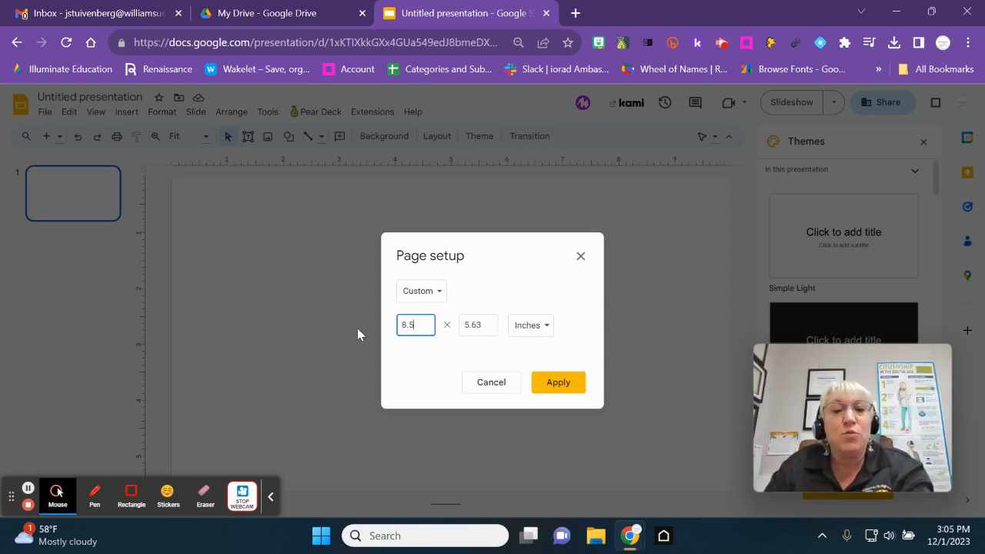
pyautogui.click(486, 329)
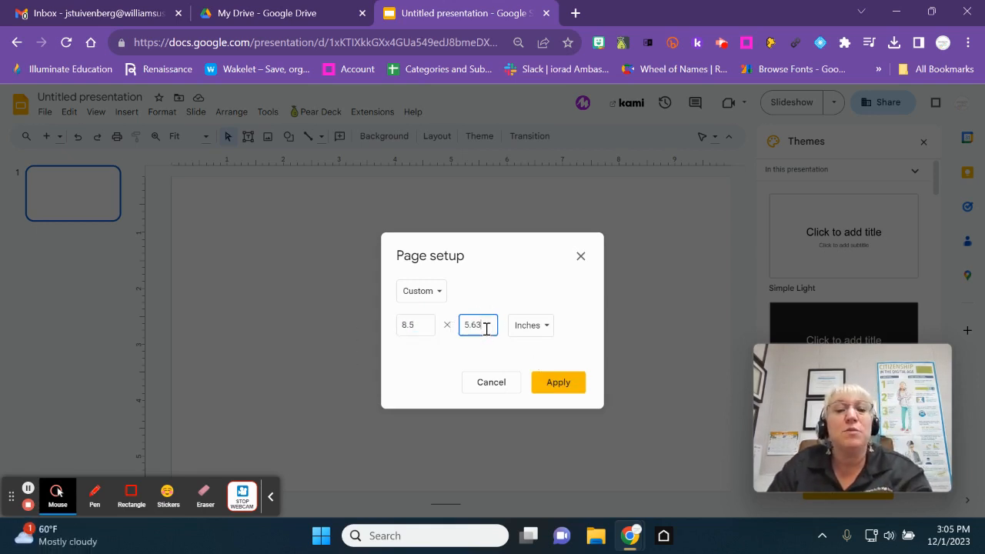
pyautogui.press('BackSpace')
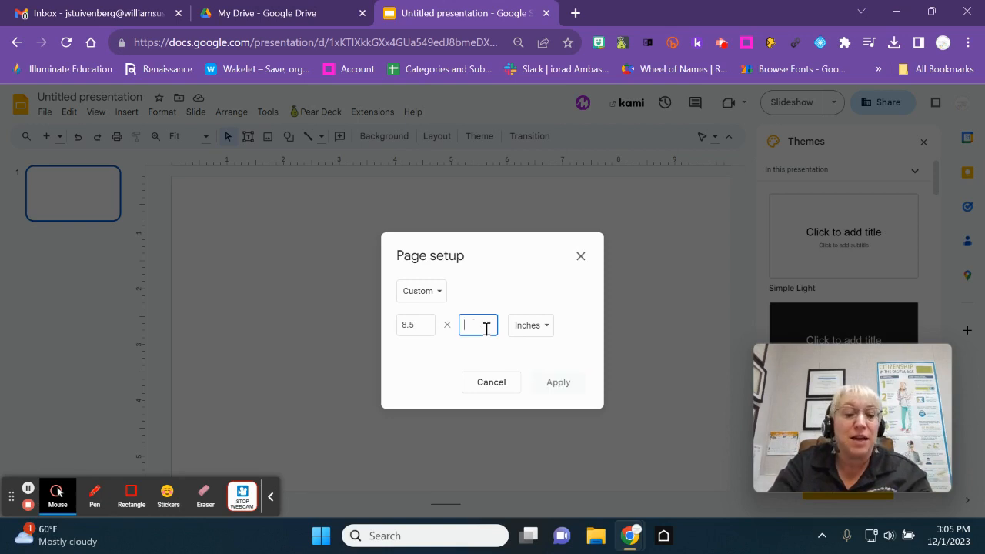
pyautogui.write('11')
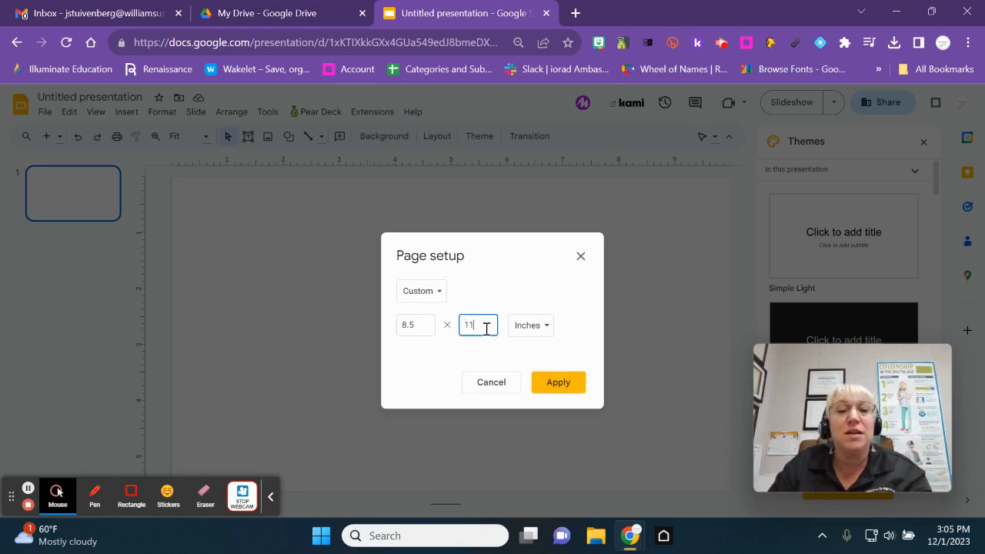
pyautogui.click(561, 384)
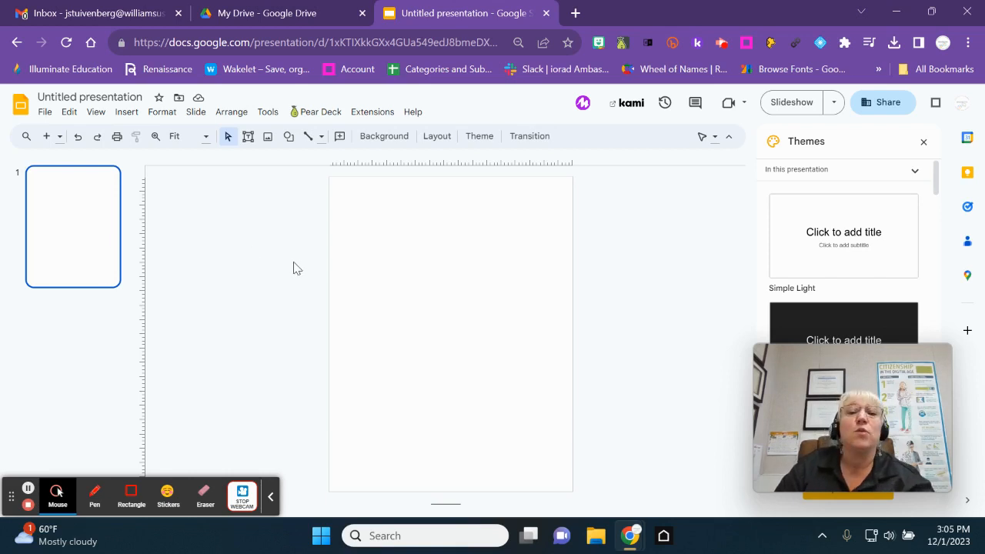
pyautogui.click(46, 137)
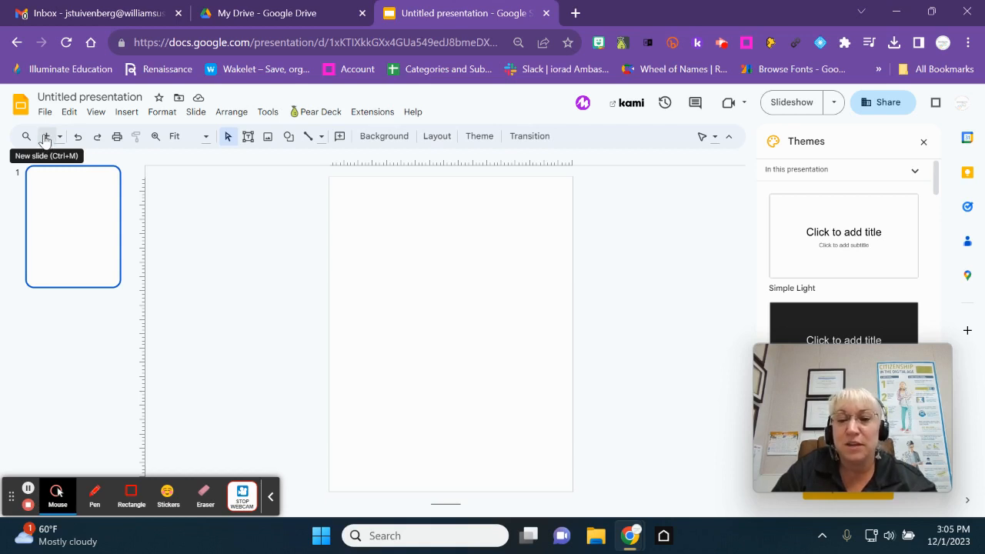
pyautogui.click(45, 137)
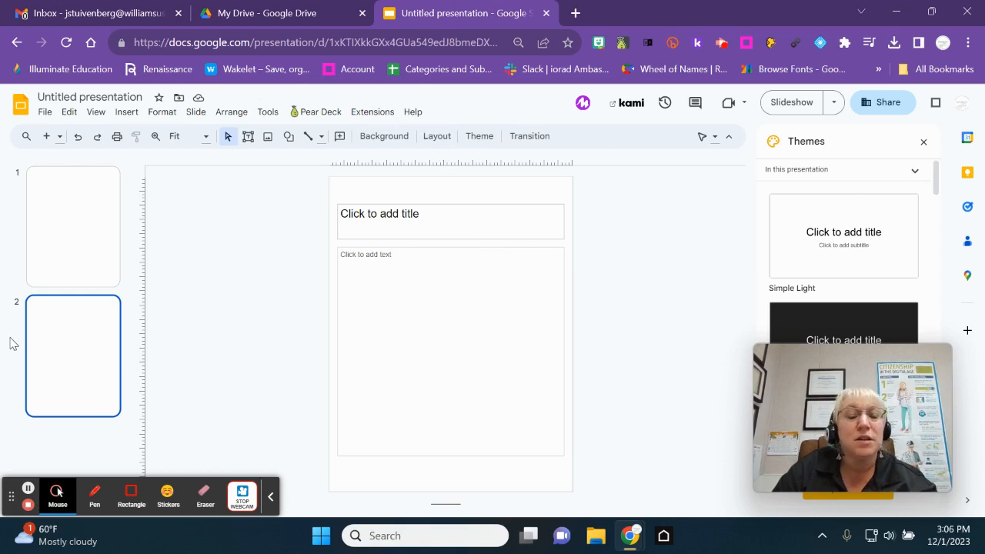
pyautogui.press('Delete')
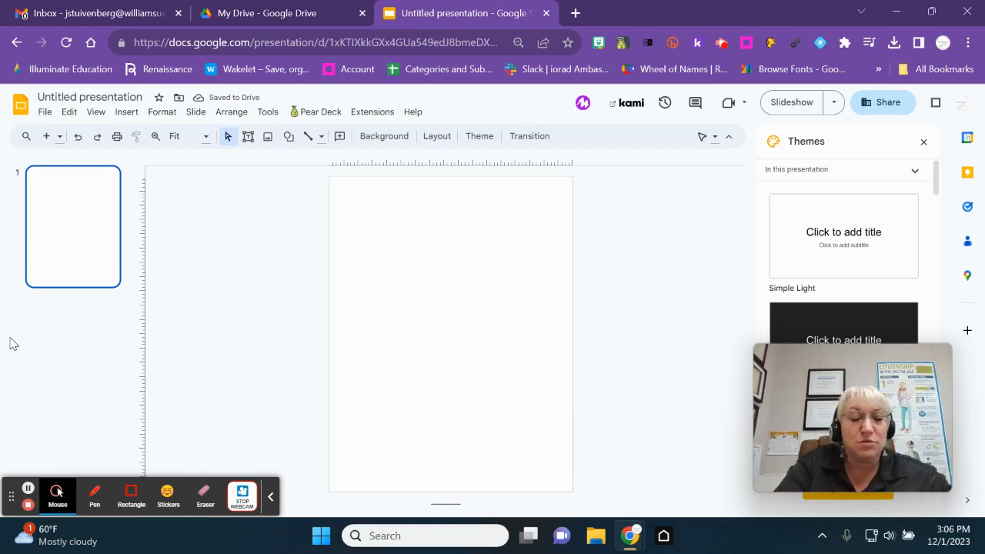
# Duplicate the blank portrait slide and close the theme gallery
pyautogui.hotkey('ctrl', 'd')
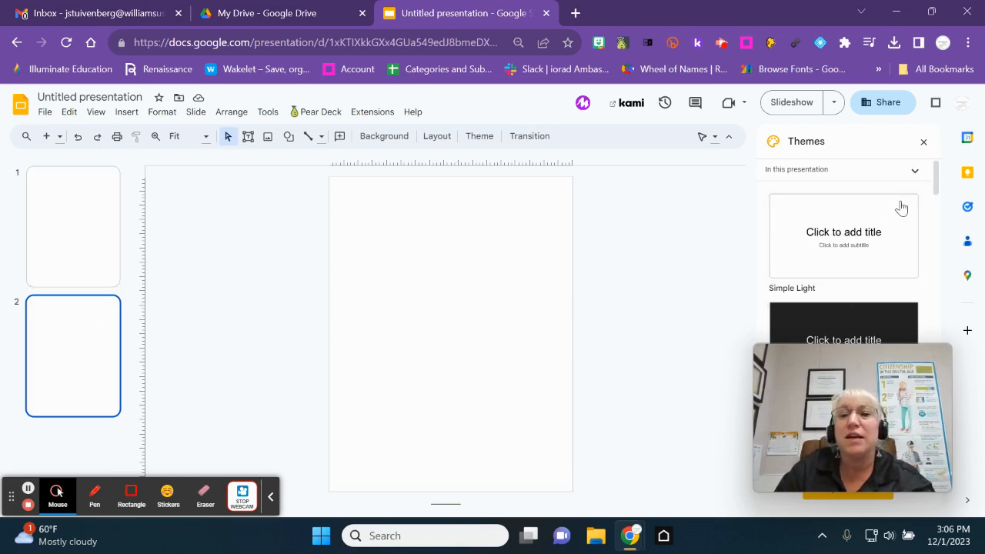
pyautogui.scroll(-1, 851, 319)
pyautogui.scroll(-2, 850, 308)
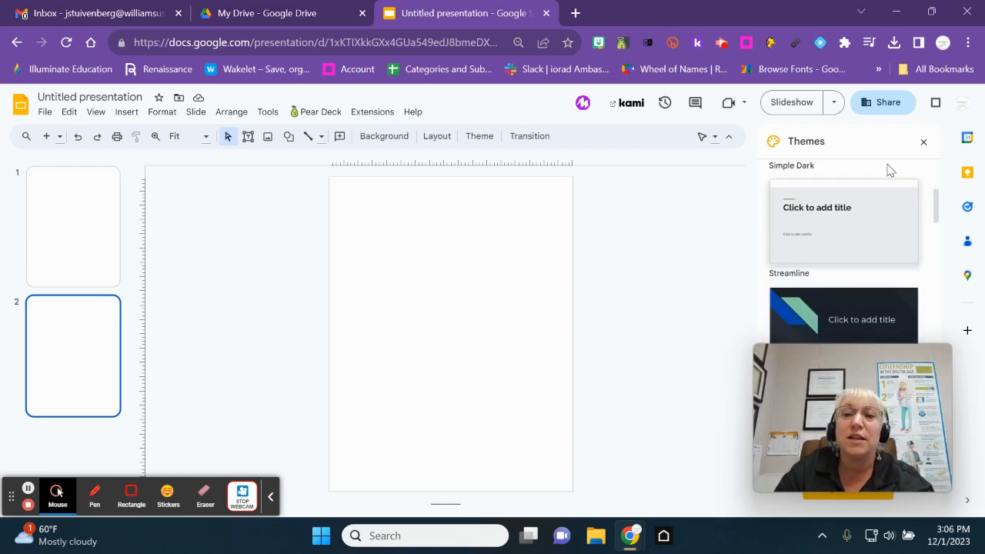
pyautogui.click(923, 143)
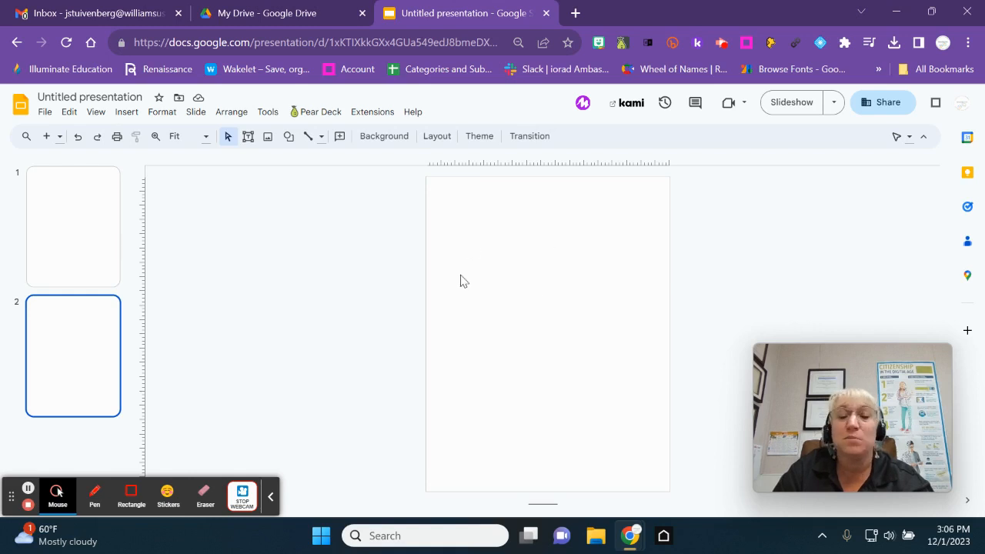
# Select the first slide, look through the kinds of objects that can be inserted, and open the timeline diagram templates
pyautogui.click(77, 199)
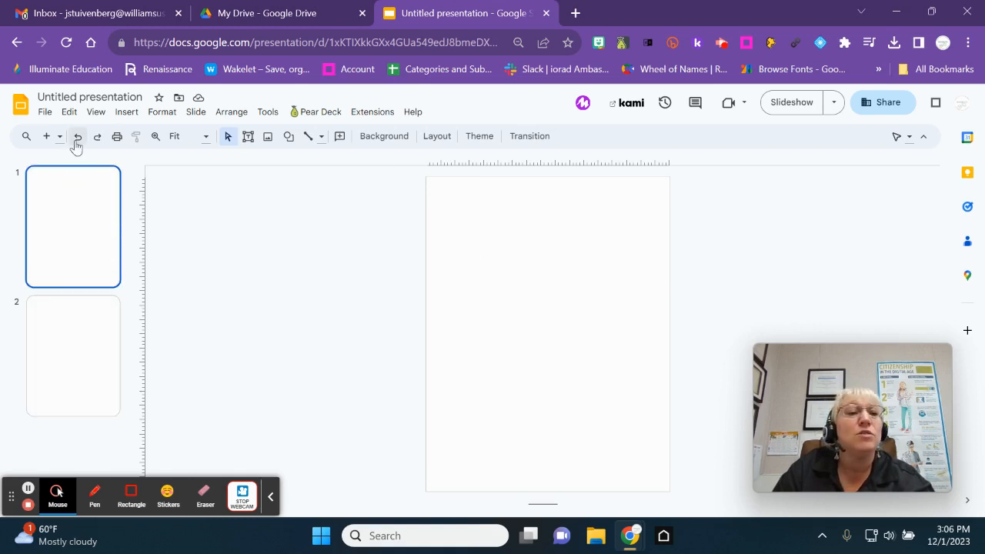
pyautogui.click(121, 114)
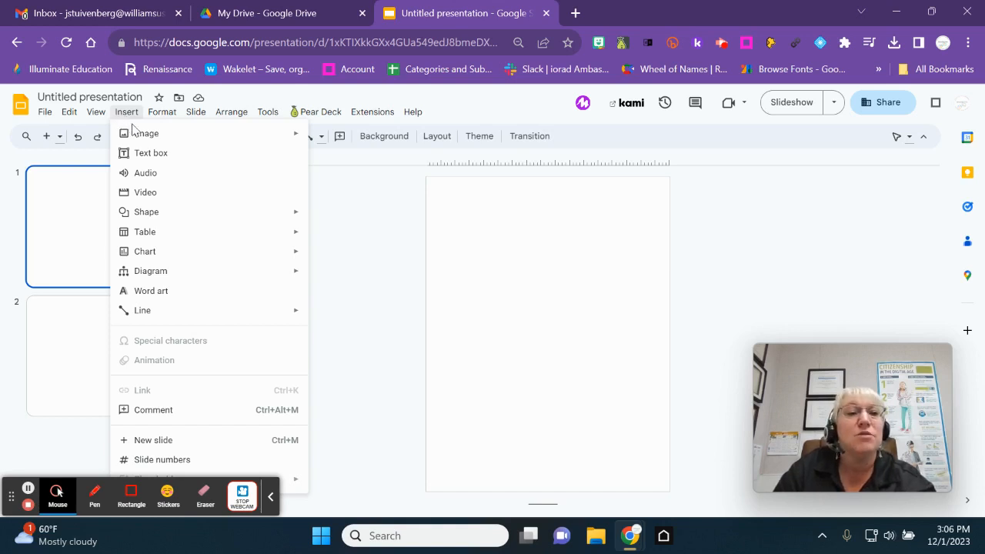
pyautogui.moveTo(140, 138)
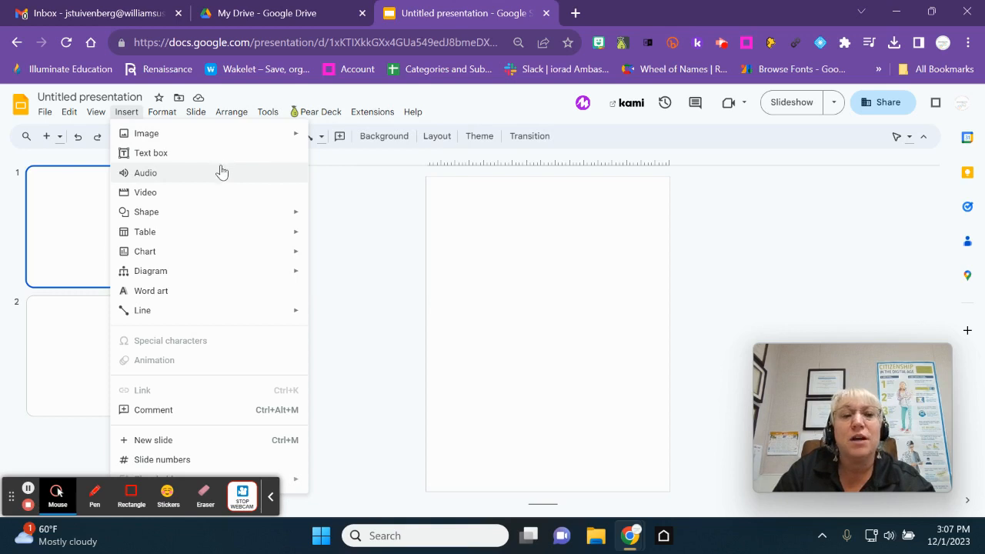
pyautogui.moveTo(234, 224)
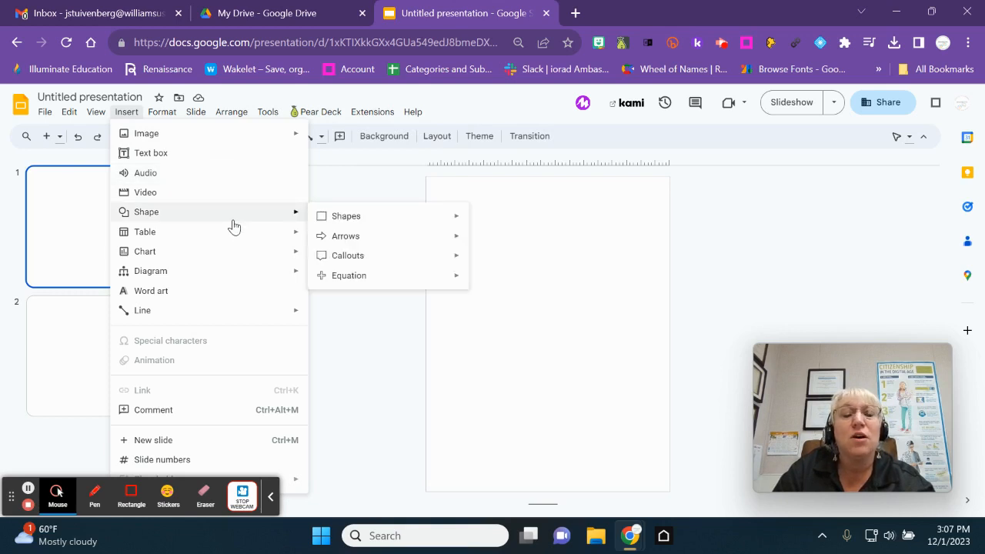
pyautogui.moveTo(370, 222)
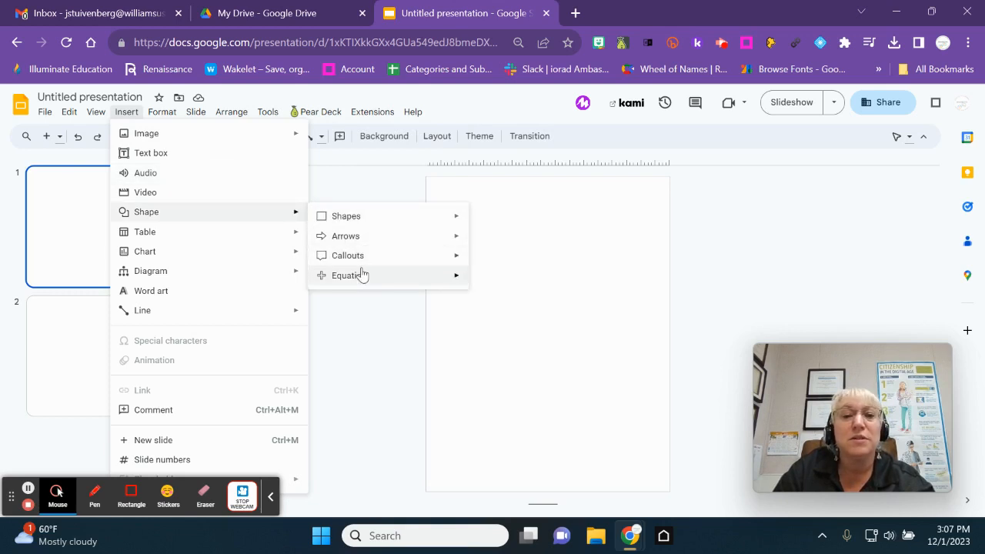
pyautogui.moveTo(362, 275)
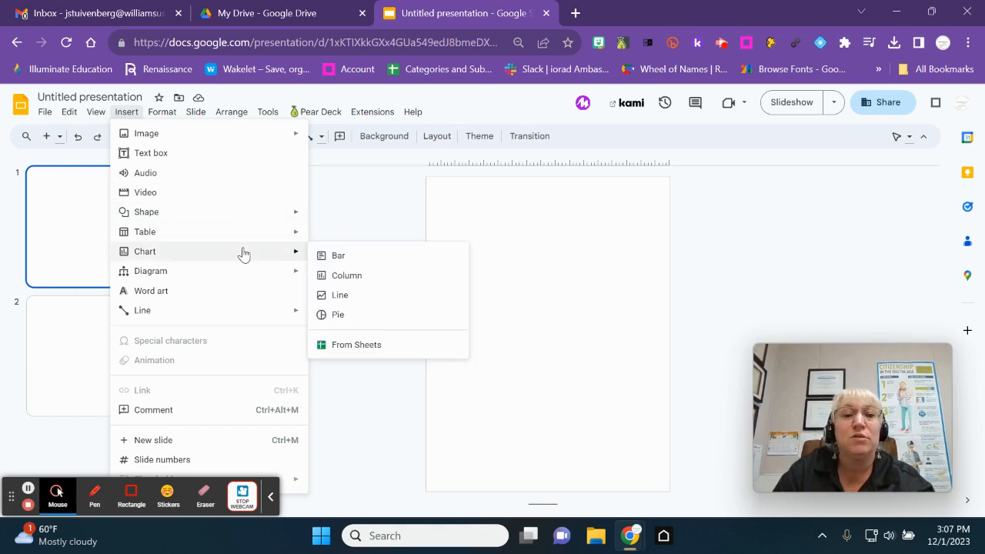
pyautogui.moveTo(247, 269)
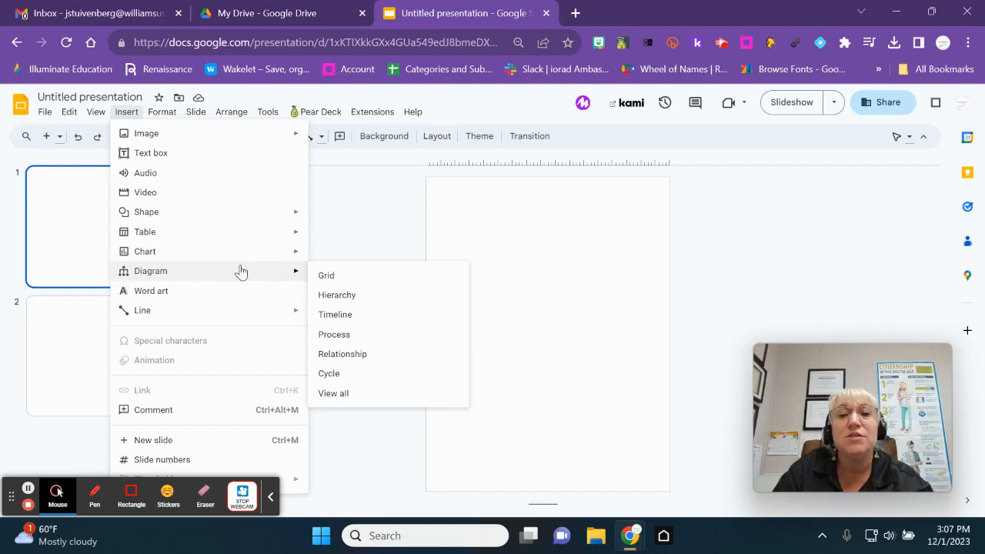
pyautogui.click(331, 315)
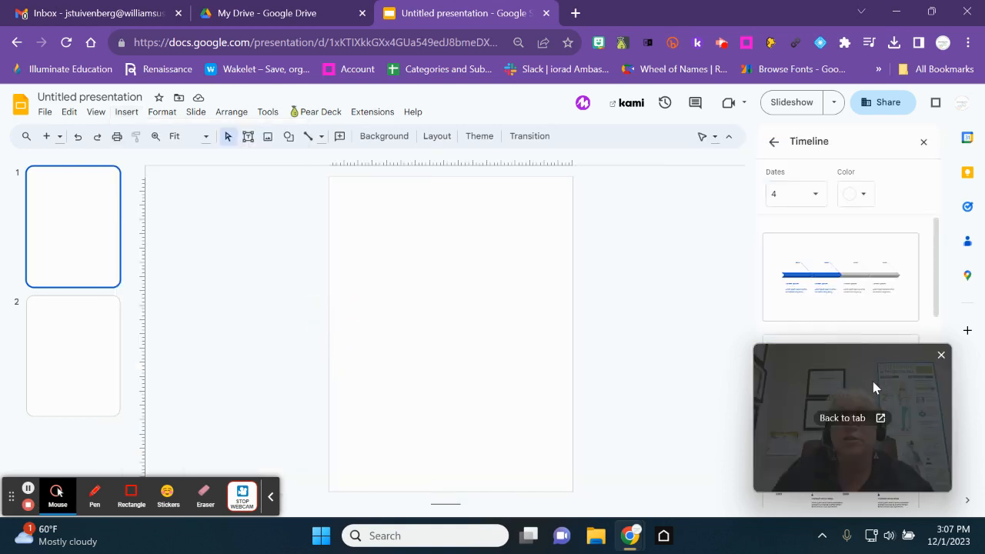
pyautogui.moveTo(872, 381); pyautogui.dragTo(685, 343)
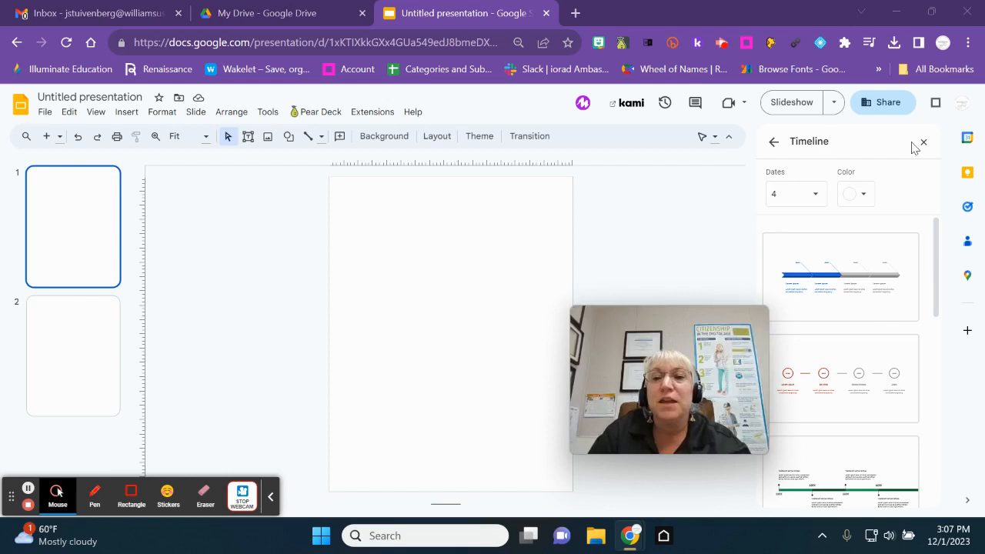
# Look through the available timeline diagram templates, including the horizontal, vertical and calendar-style designs
pyautogui.scroll(-8, 839, 252)
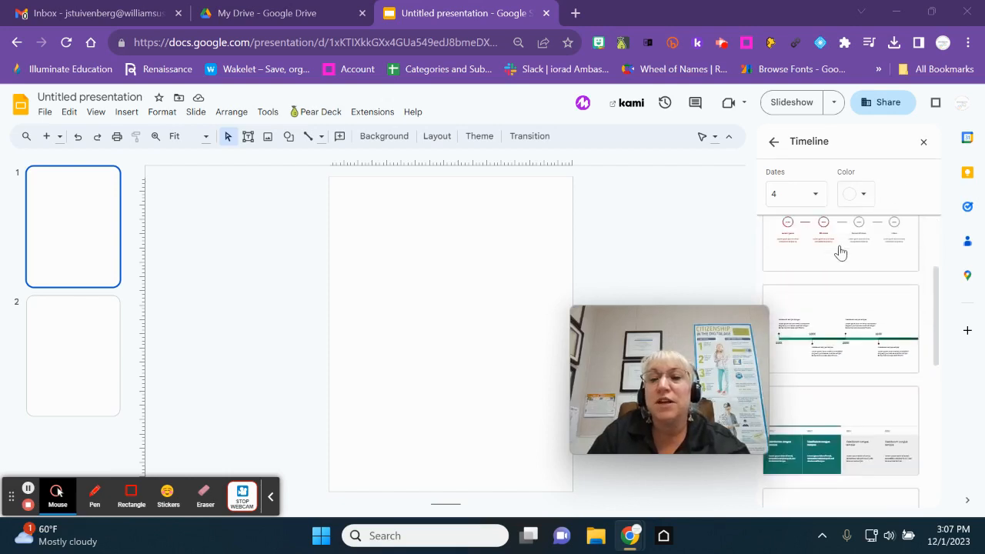
pyautogui.scroll(-2, 839, 252)
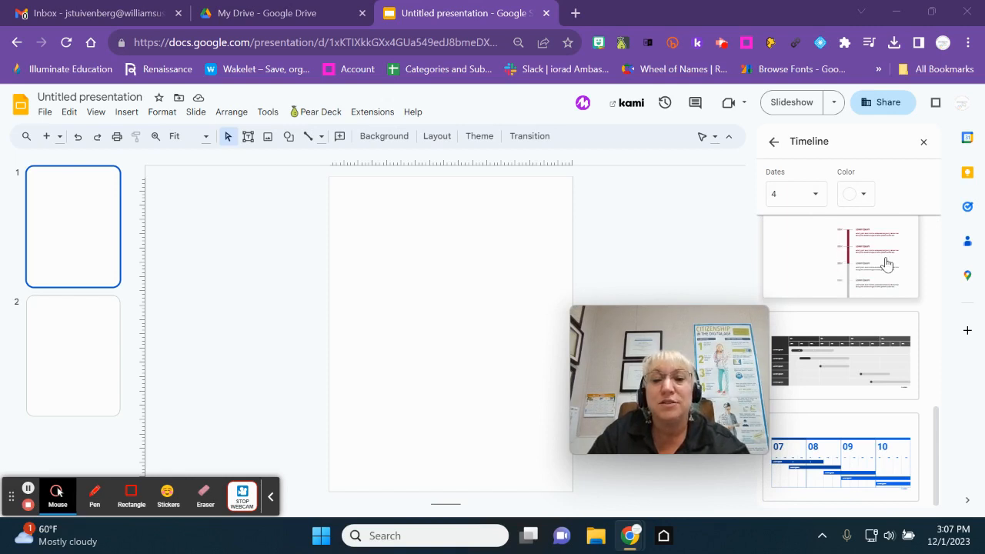
pyautogui.scroll(2, 865, 292)
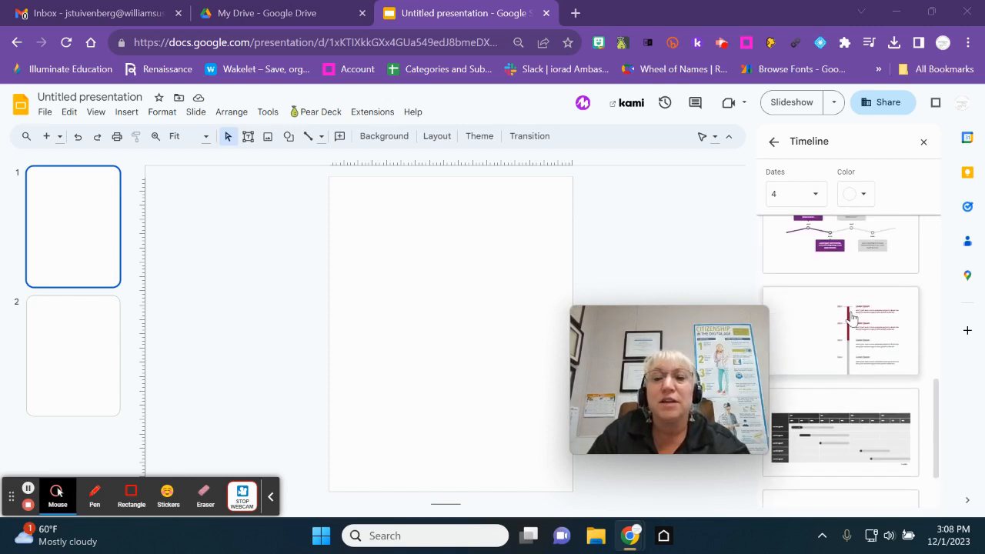
pyautogui.scroll(1, 870, 323)
pyautogui.scroll(1, 877, 320)
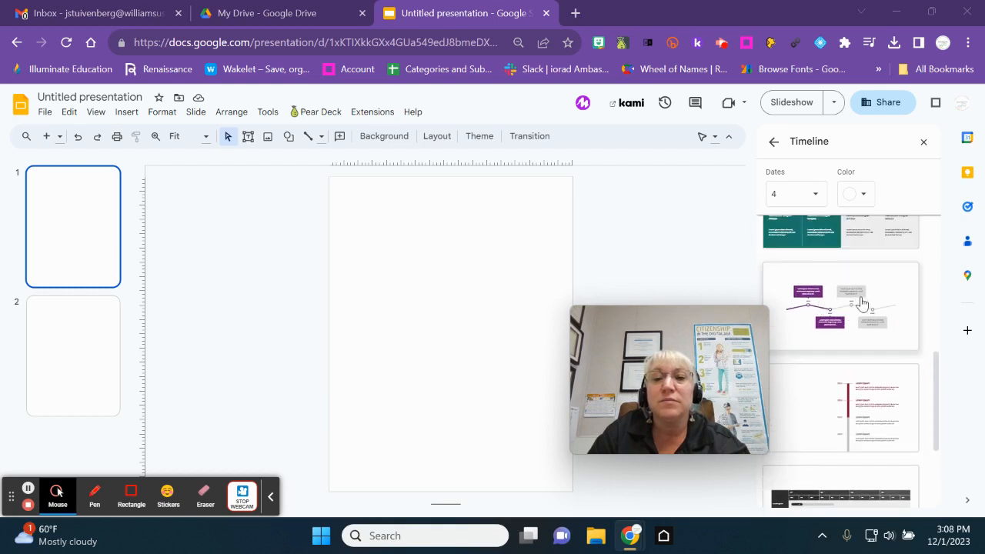
pyautogui.scroll(4, 895, 302)
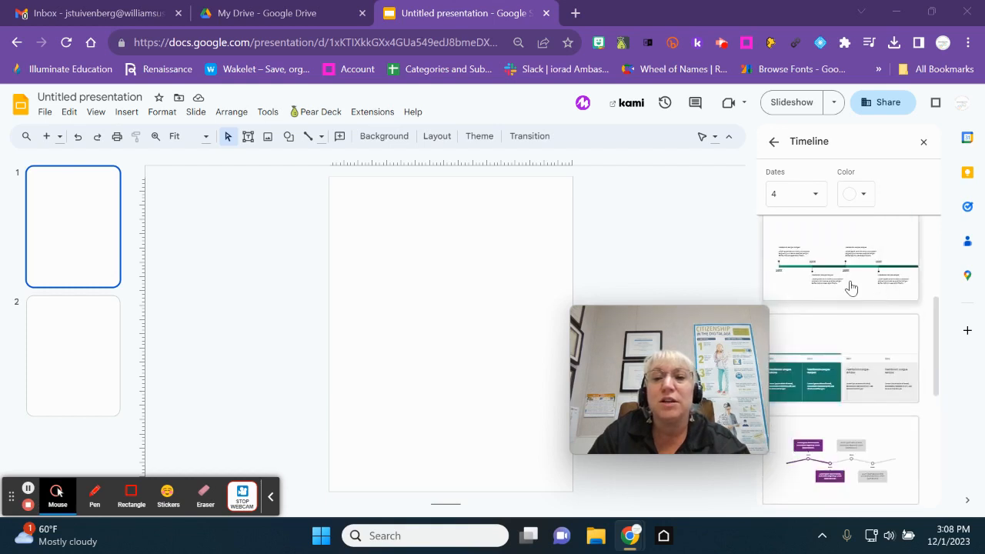
pyautogui.scroll(6, 851, 286)
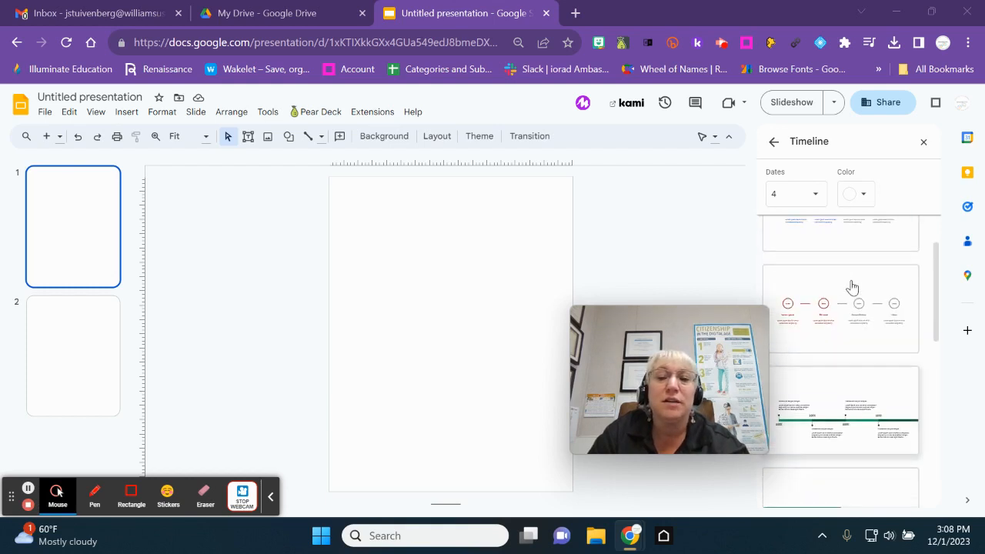
# Set the number of dates for the timeline diagram templates to 6 and check the other date options
pyautogui.click(814, 201)
pyautogui.click(792, 237)
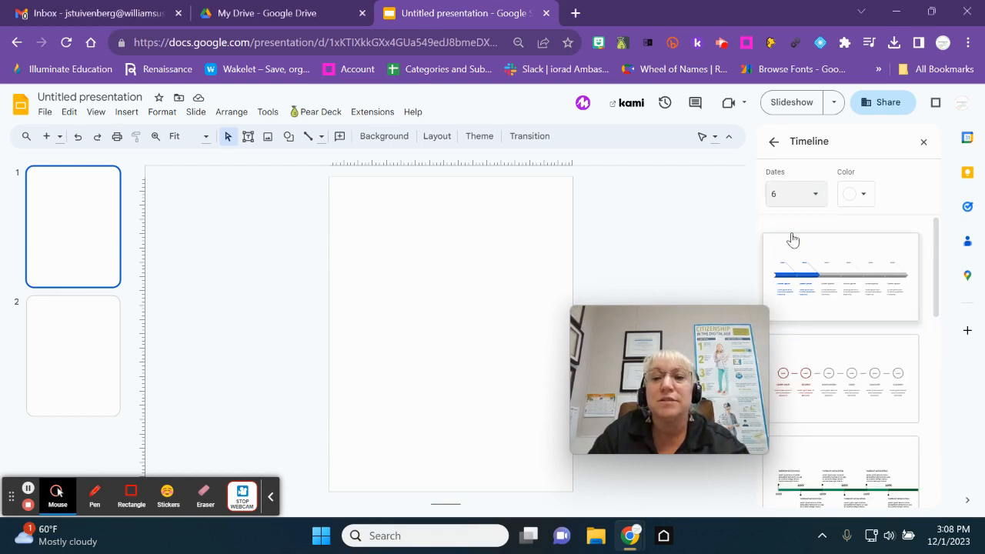
pyautogui.click(816, 202)
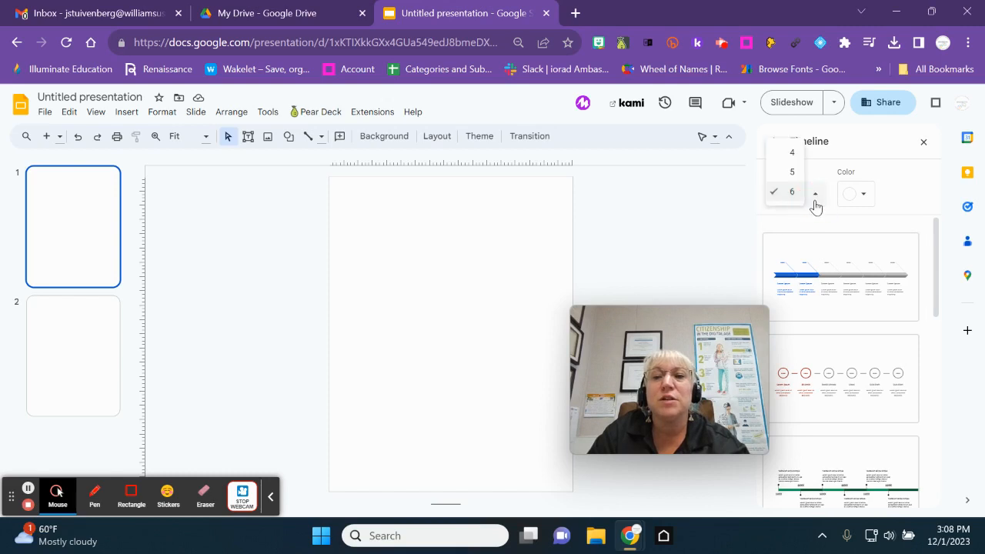
pyautogui.click(795, 206)
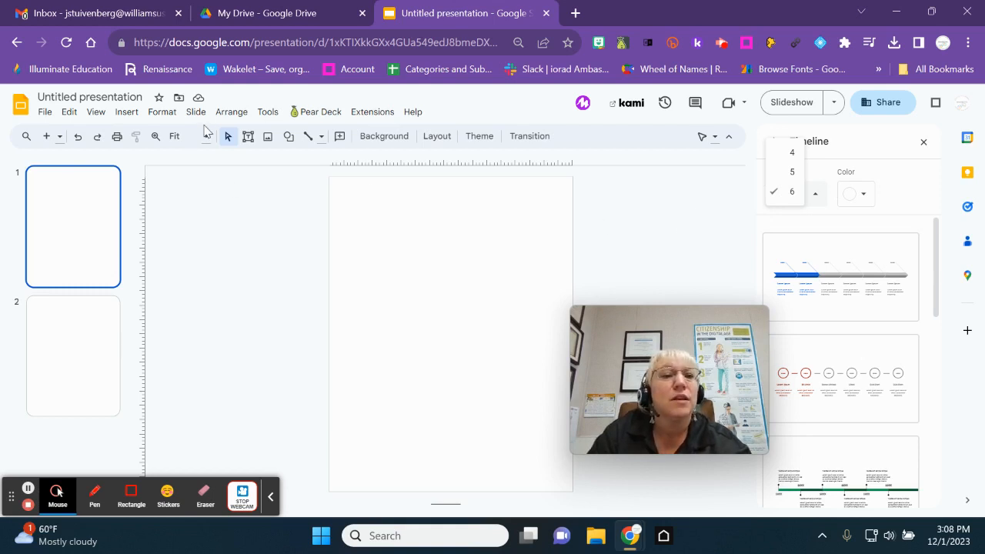
# Open the relationship diagram templates briefly, and switch to the cycle diagram templates
pyautogui.click(127, 112)
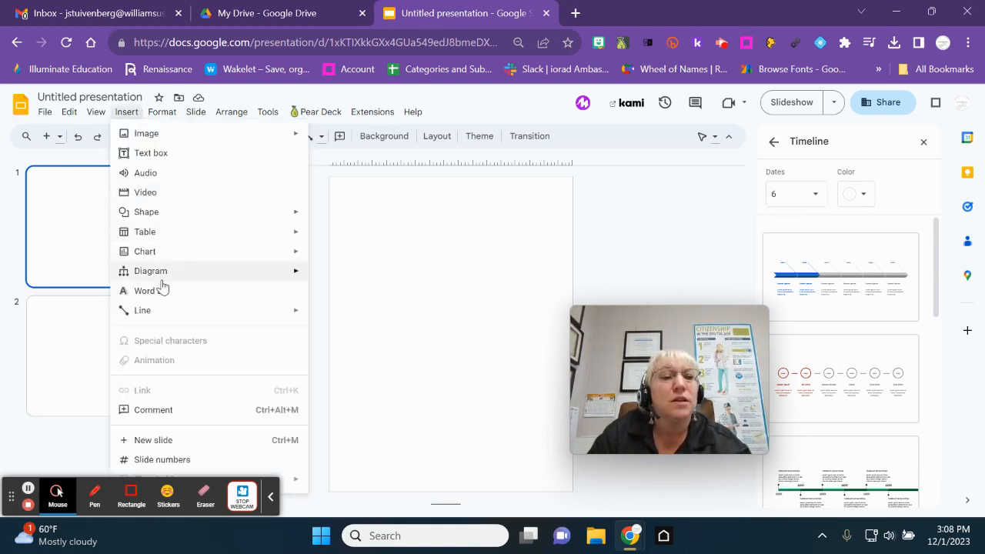
pyautogui.moveTo(159, 274)
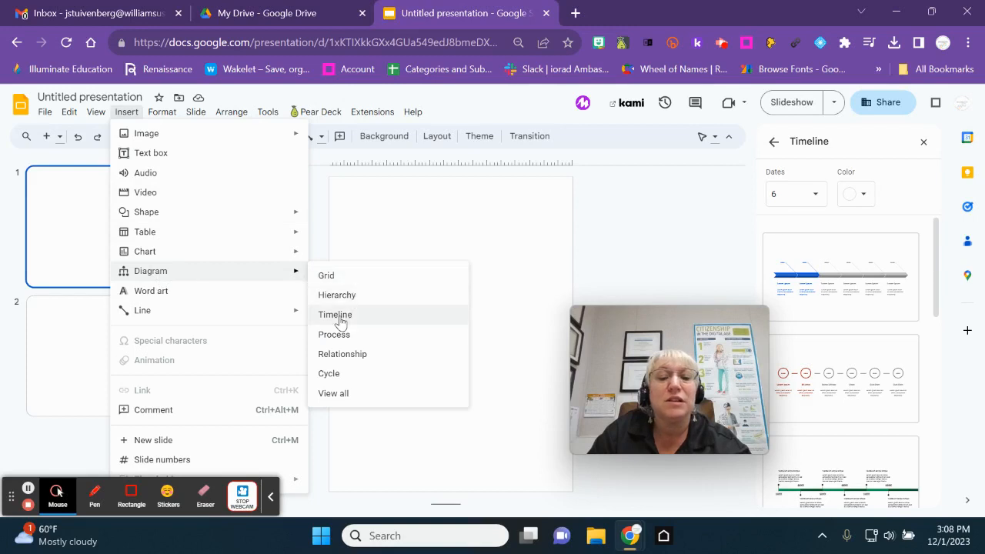
pyautogui.click(342, 356)
pyautogui.click(126, 112)
pyautogui.moveTo(154, 271)
pyautogui.click(340, 374)
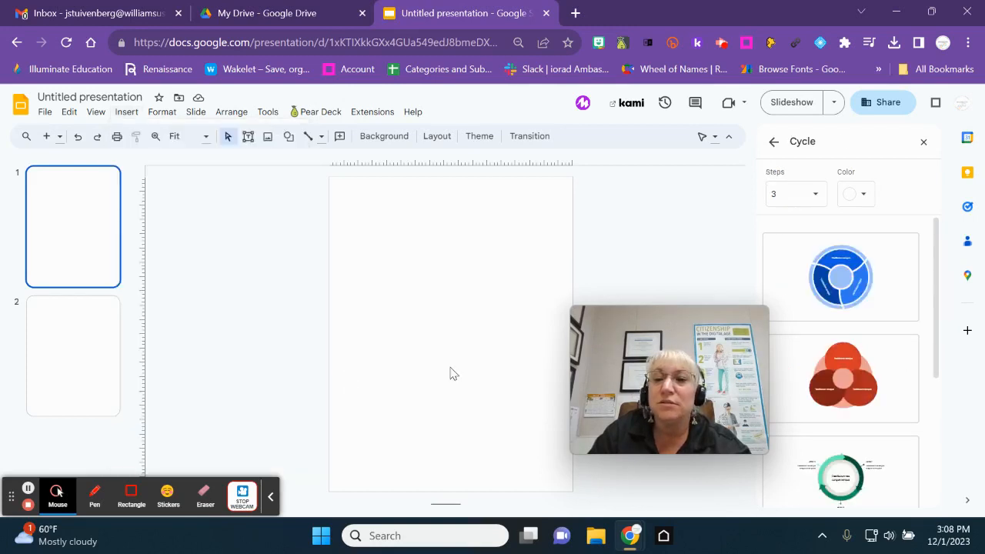
# Look through the cycle diagram templates, preview them with 5 steps, and close the diagram gallery
pyautogui.scroll(-2, 848, 358)
pyautogui.scroll(-1, 813, 408)
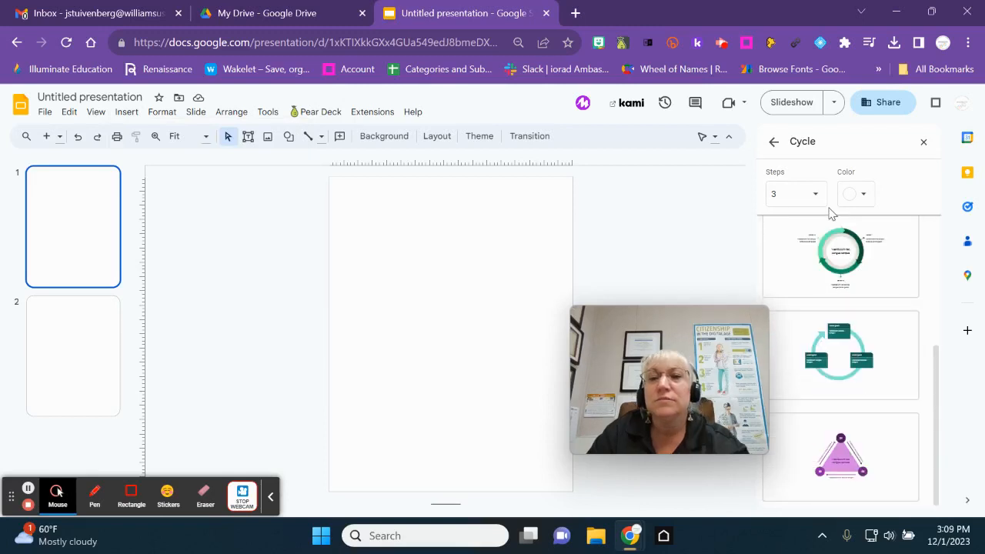
pyautogui.click(814, 200)
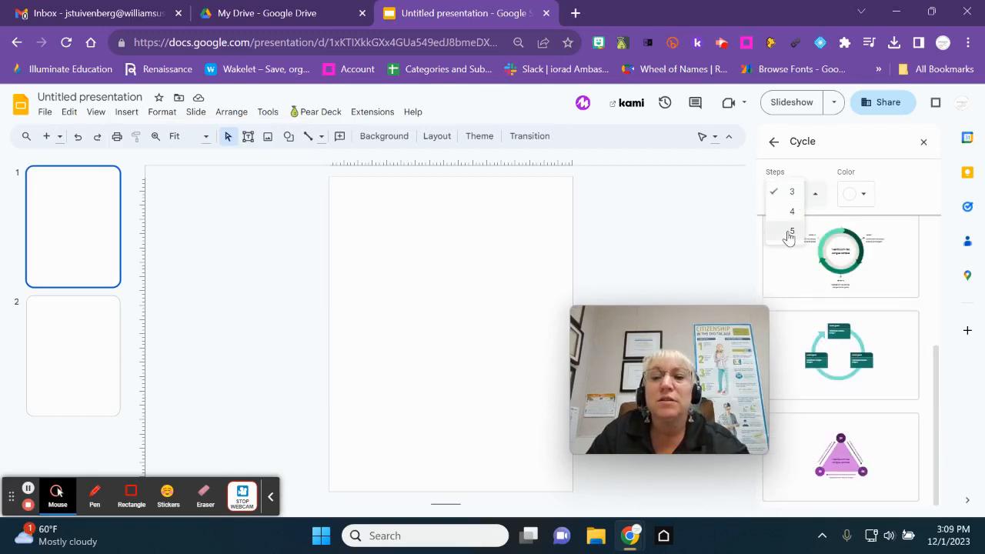
pyautogui.click(789, 229)
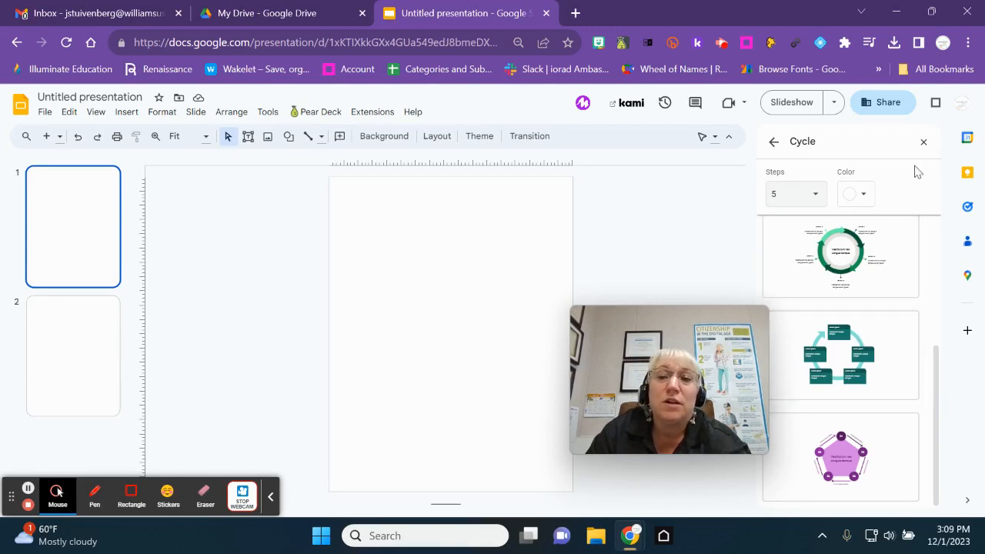
pyautogui.click(923, 144)
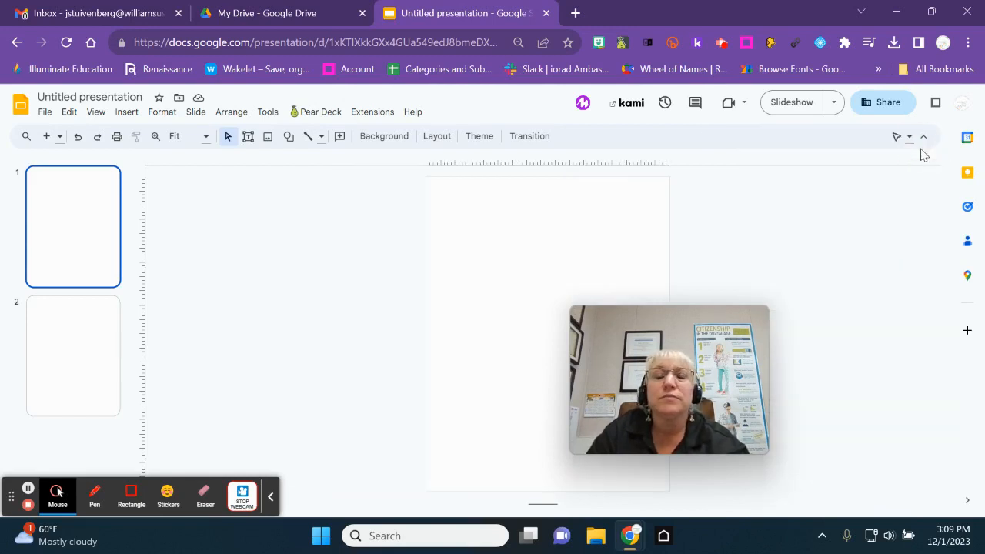
pyautogui.moveTo(635, 331); pyautogui.dragTo(813, 287)
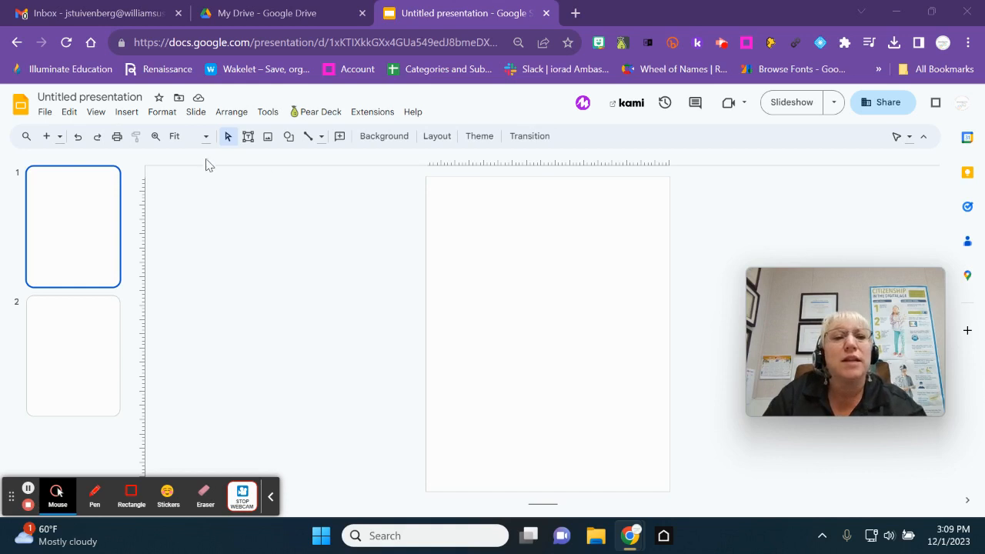
# Draw a circle about 2.1 inches wide on the first slide and stretch it to about 2.3 inches wide
pyautogui.click(207, 138)
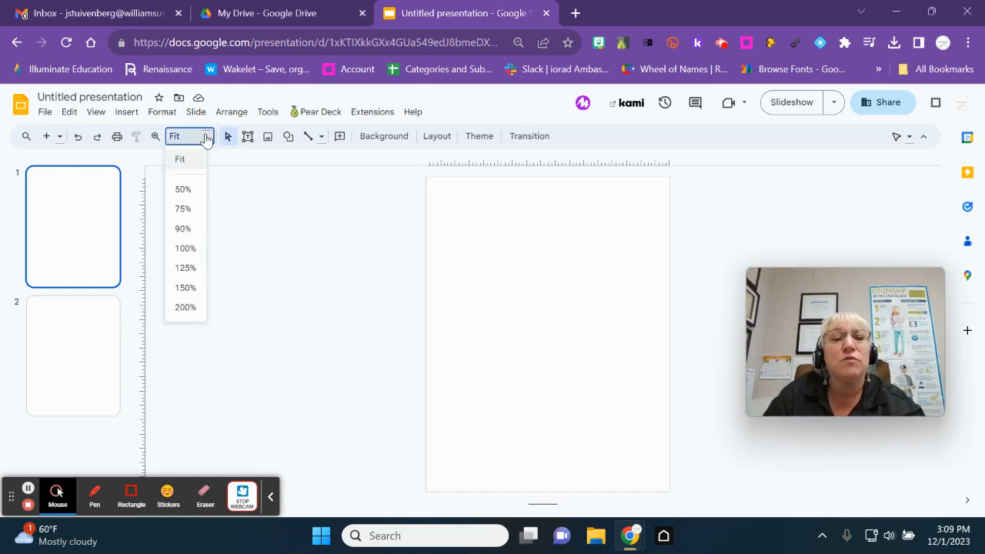
pyautogui.click(184, 249)
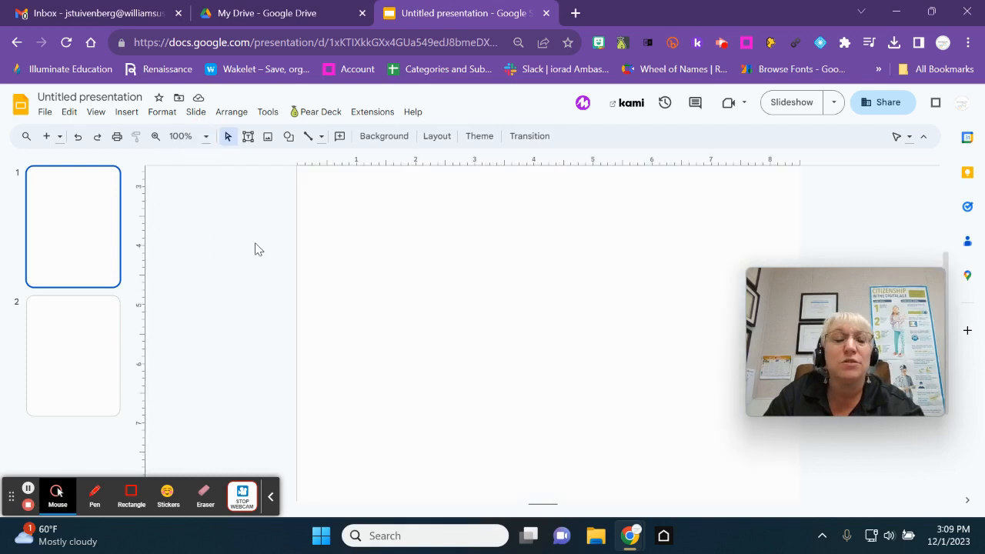
pyautogui.click(287, 138)
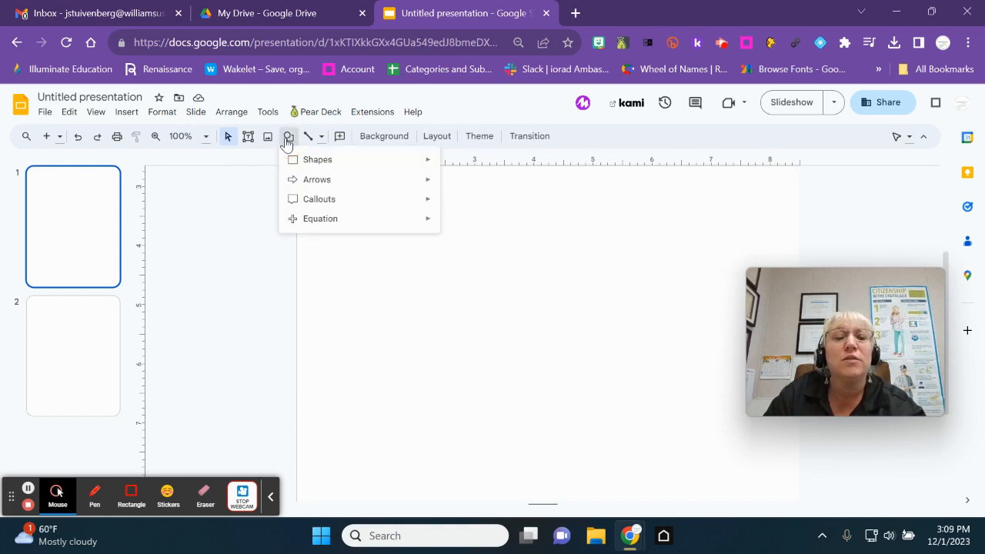
pyautogui.moveTo(290, 159)
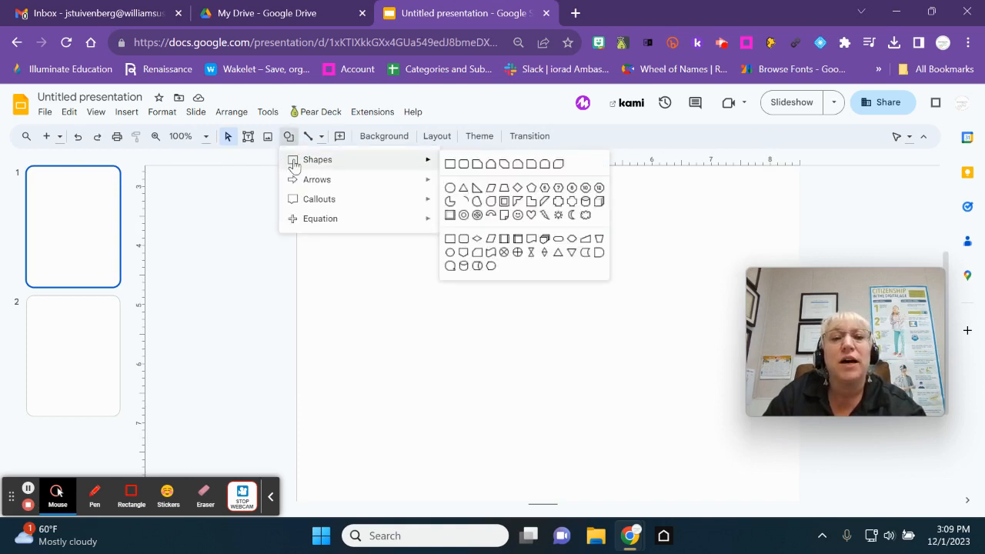
pyautogui.click(450, 187)
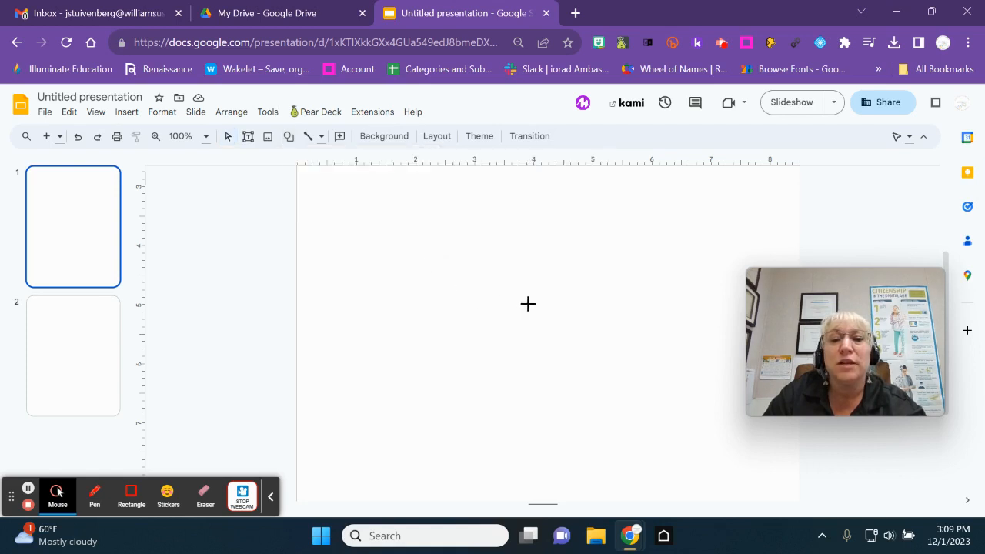
pyautogui.moveTo(544, 309); pyautogui.dragTo(666, 439)
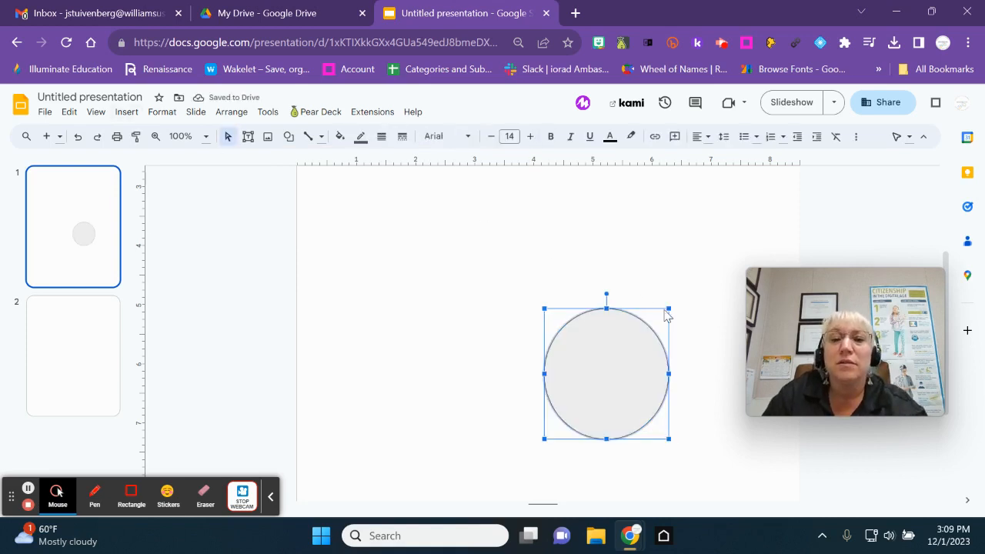
pyautogui.moveTo(668, 374); pyautogui.dragTo(681, 374)
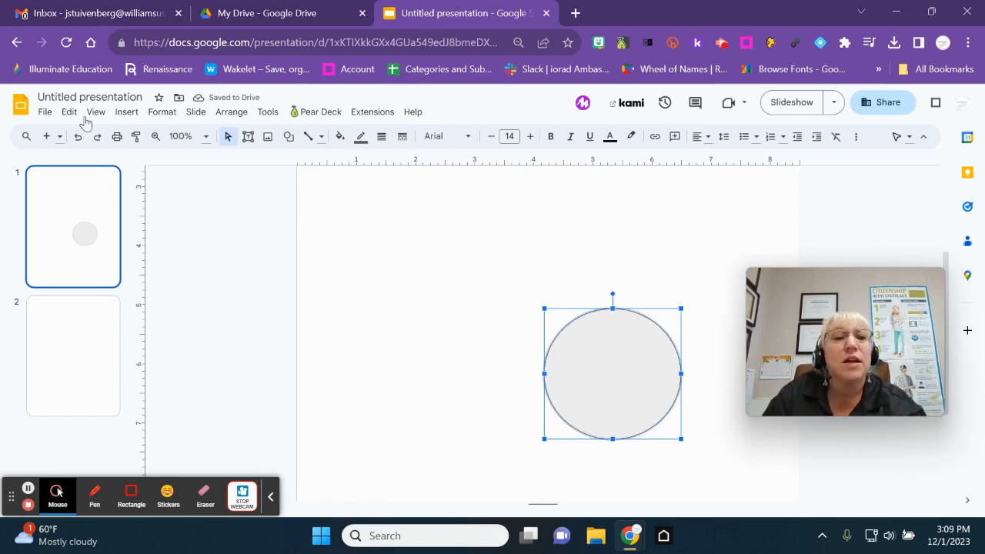
# Move the circle to about the center of the portrait page, viewing the whole slide
pyautogui.click(206, 137)
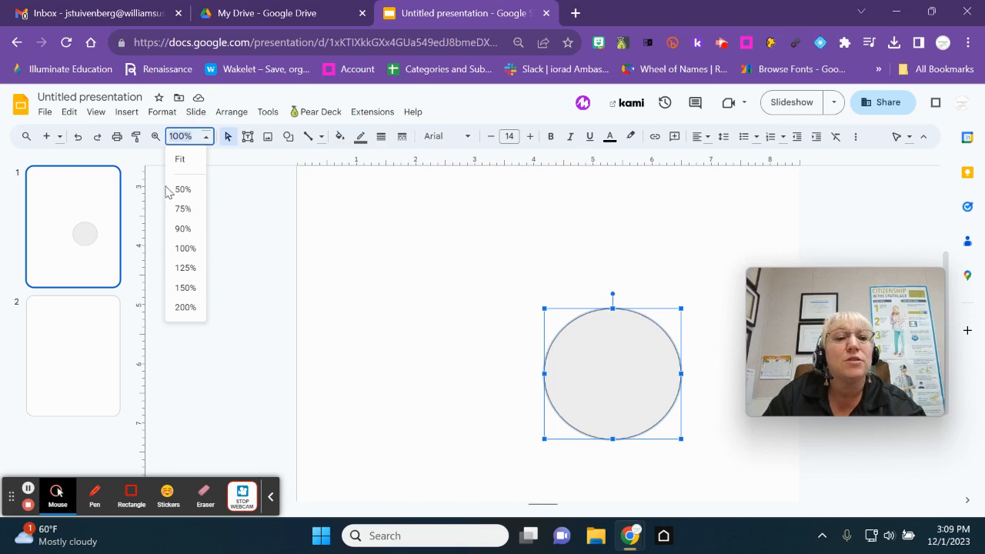
pyautogui.click(187, 162)
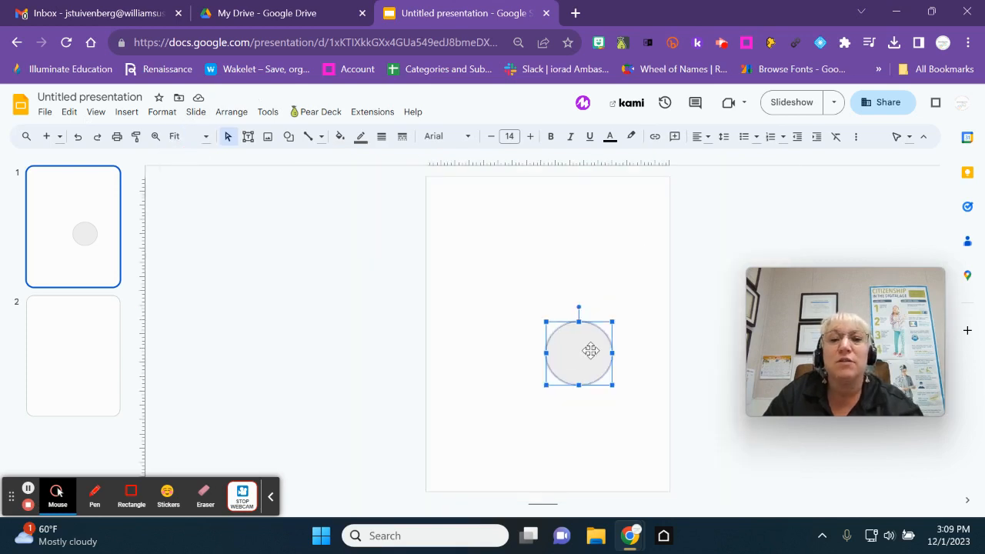
pyautogui.moveTo(582, 367); pyautogui.dragTo(553, 334)
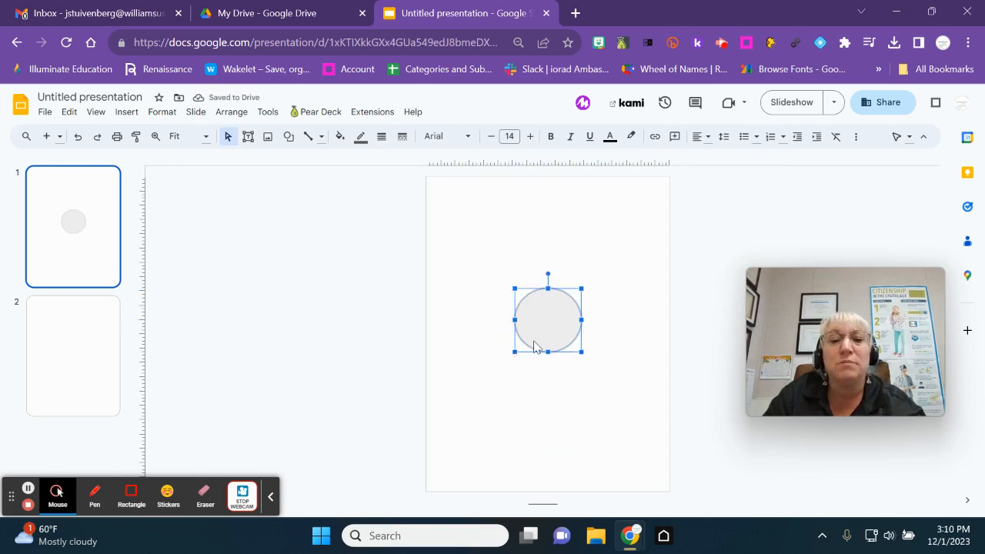
# Fill the circle with a light green from the solid color palette
pyautogui.click(189, 136)
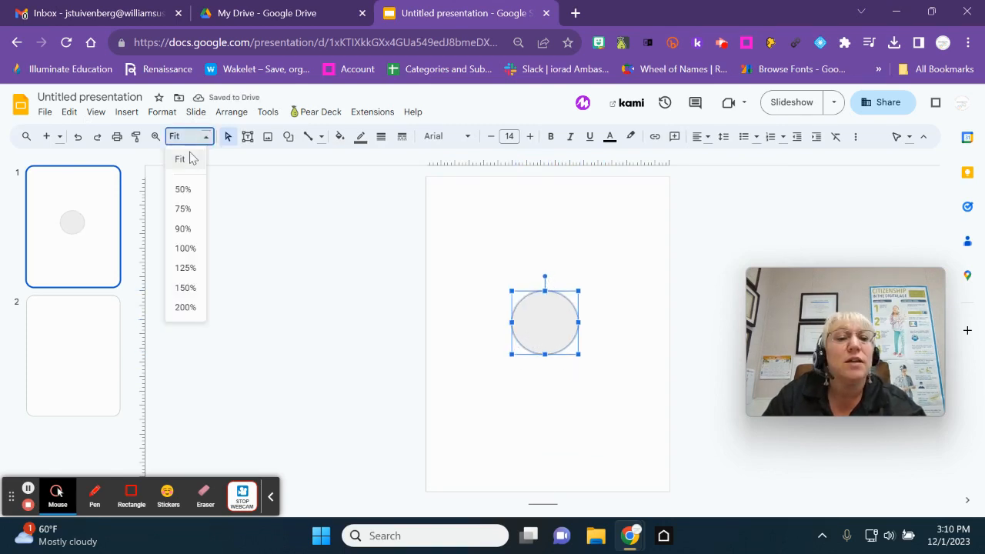
pyautogui.click(192, 250)
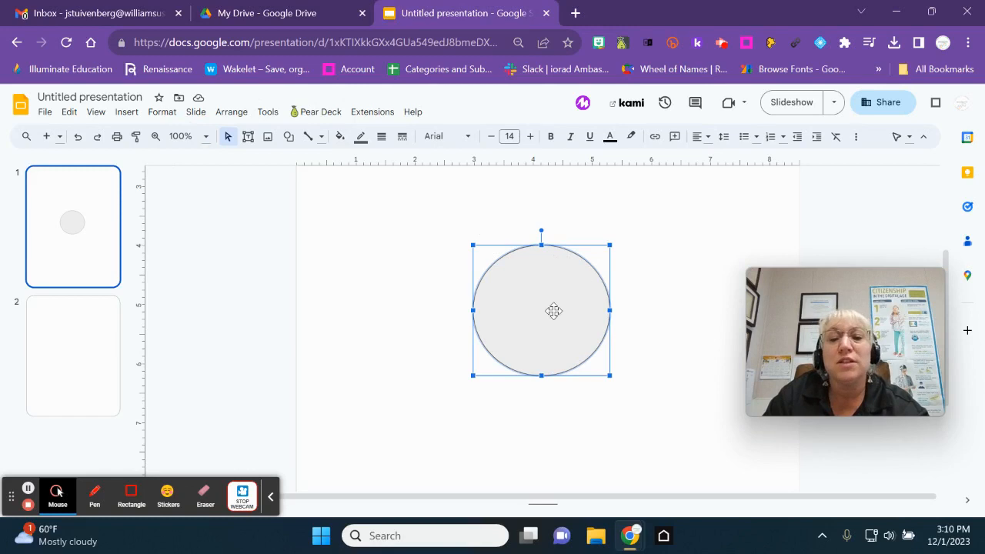
pyautogui.click(340, 137)
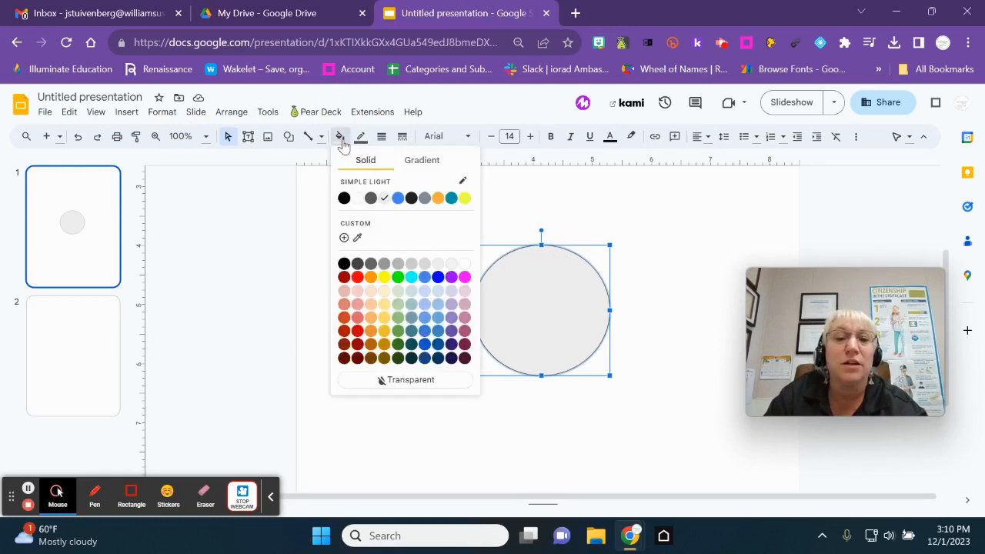
pyautogui.click(397, 309)
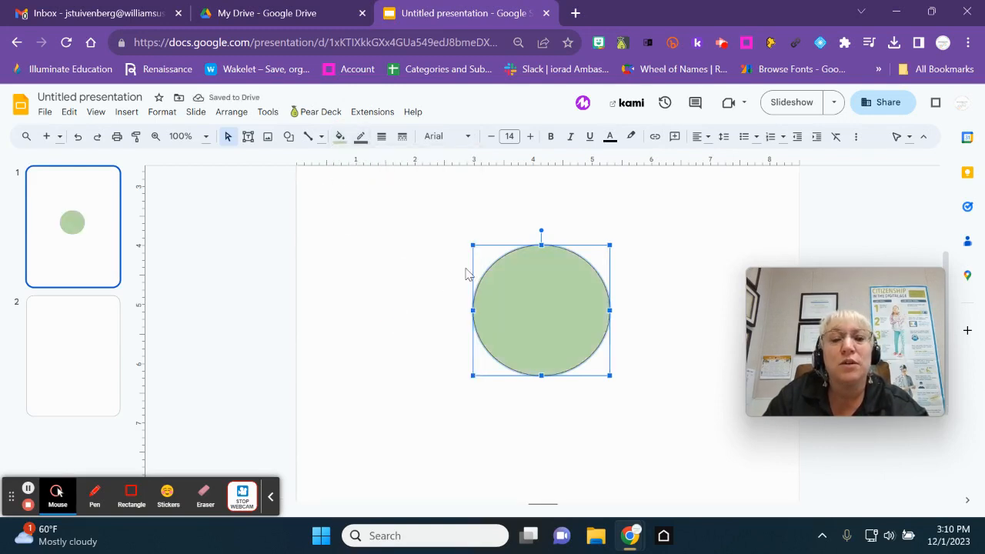
# Give the circle a dark green outline with a weight of 4px
pyautogui.click(360, 138)
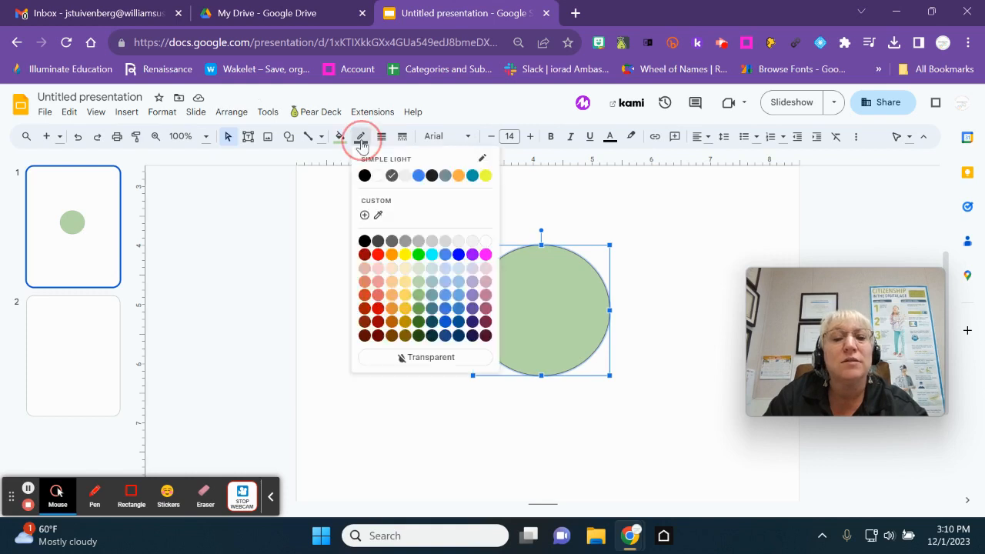
pyautogui.click(418, 321)
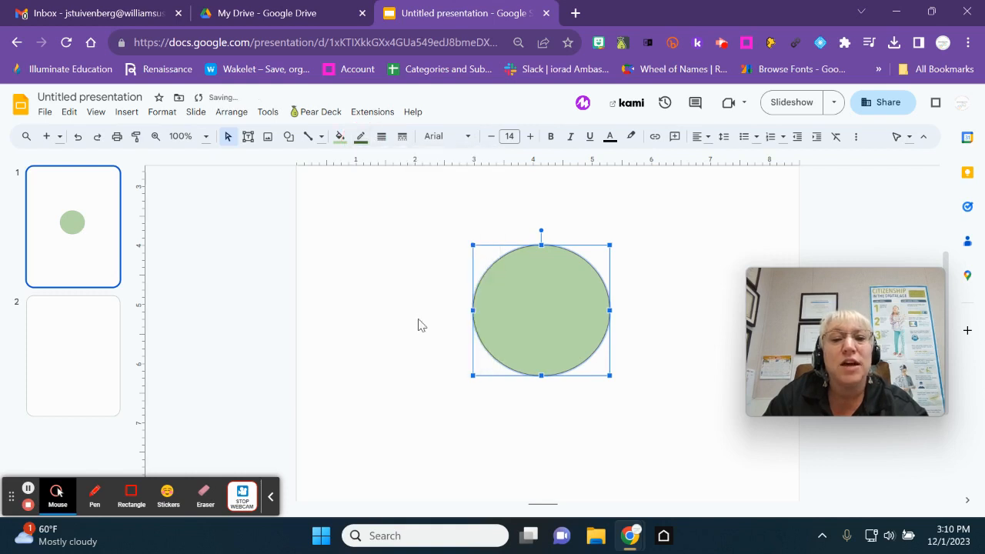
pyautogui.click(381, 137)
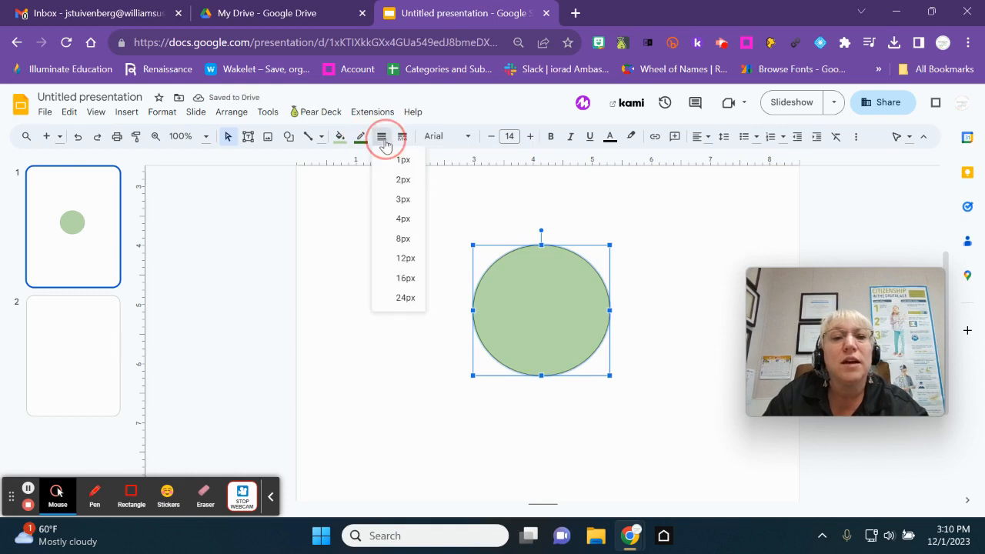
pyautogui.click(414, 221)
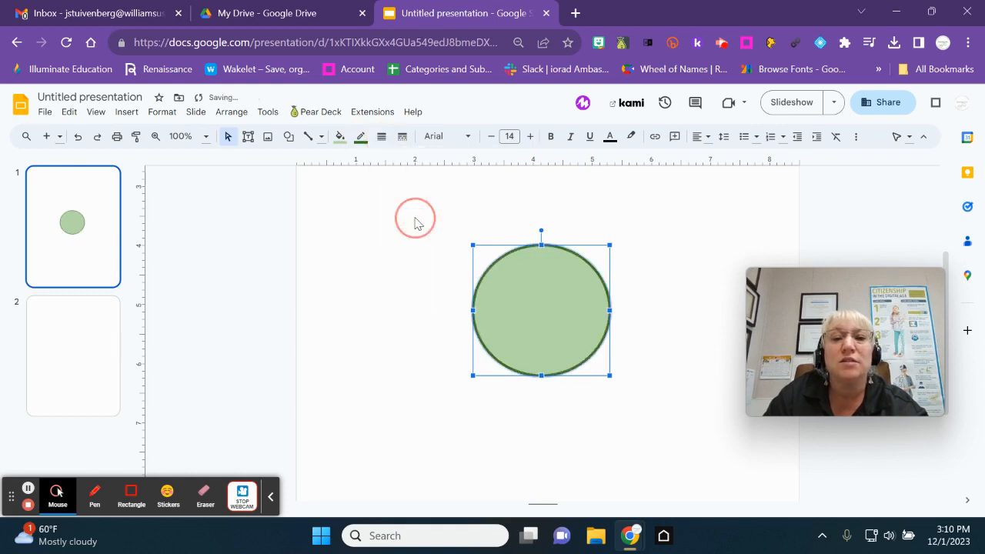
# Thicken the circle's dark green outline to 8px and change its dash style to dotted
pyautogui.click(360, 137)
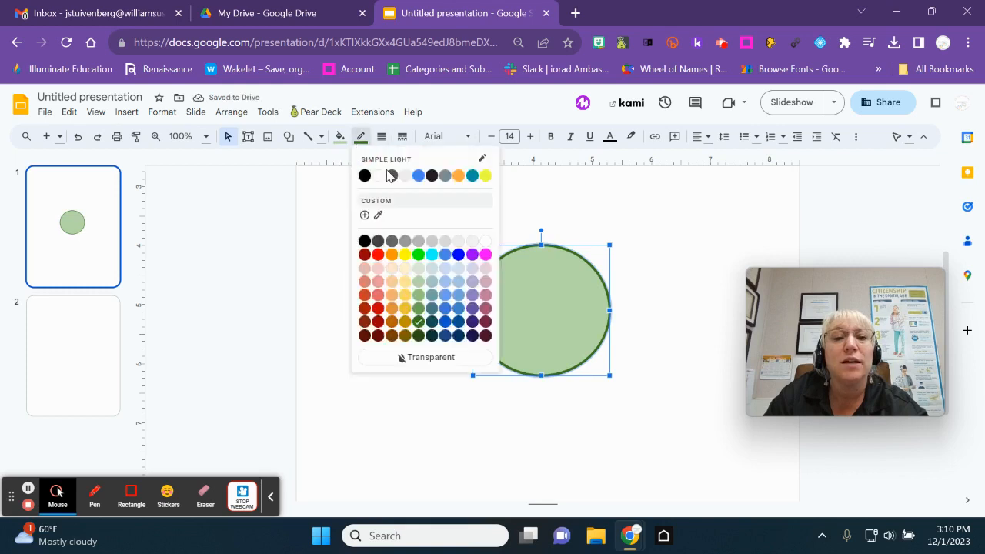
pyautogui.click(382, 143)
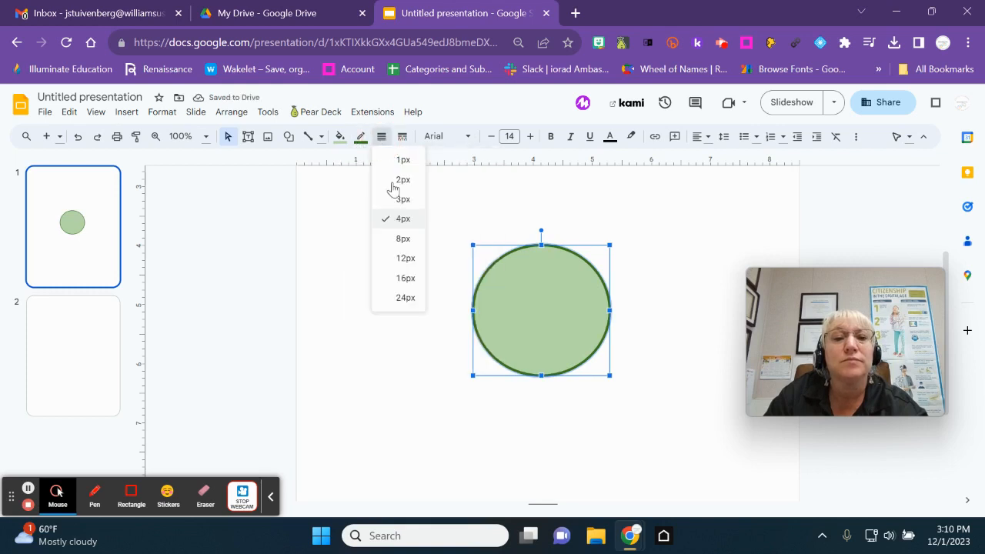
pyautogui.click(403, 240)
pyautogui.click(381, 138)
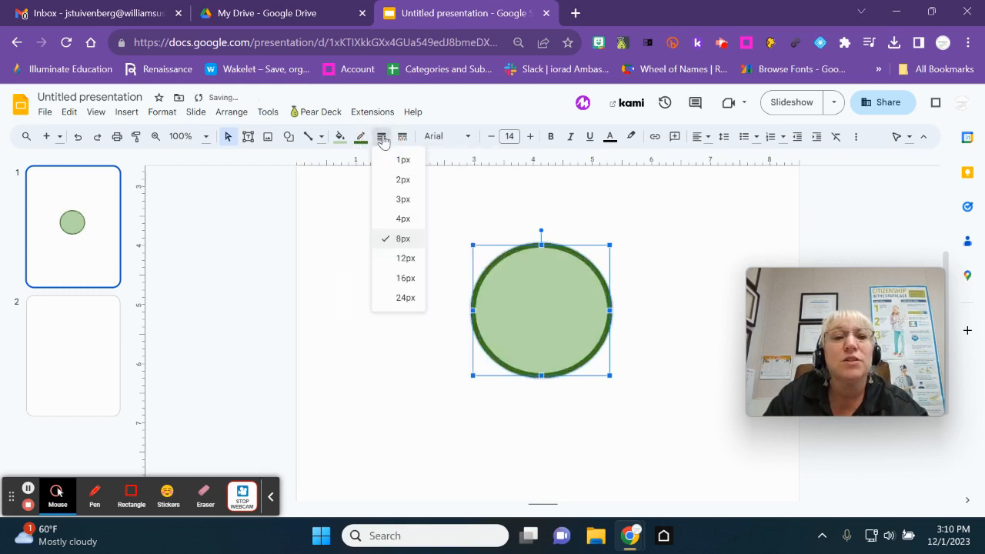
pyautogui.click(404, 137)
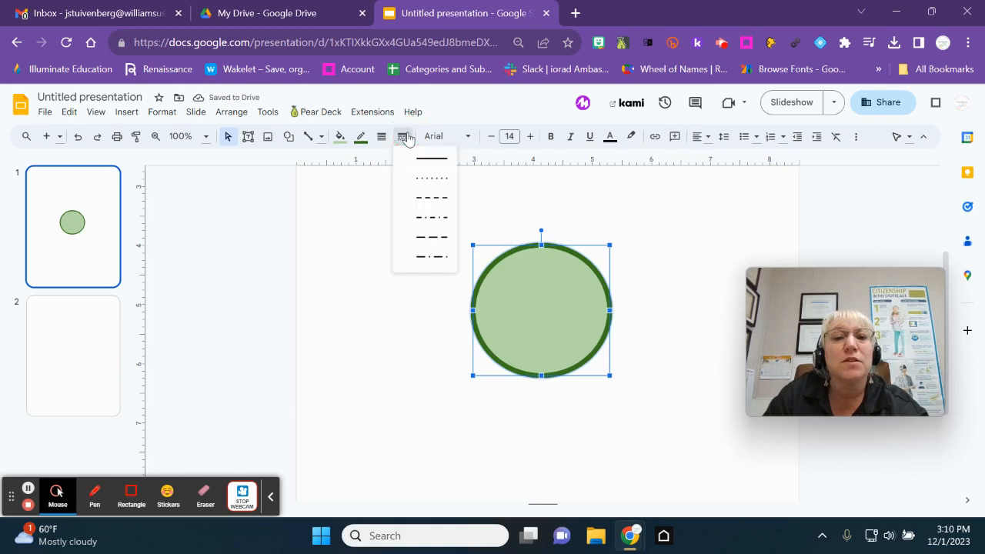
pyautogui.click(430, 179)
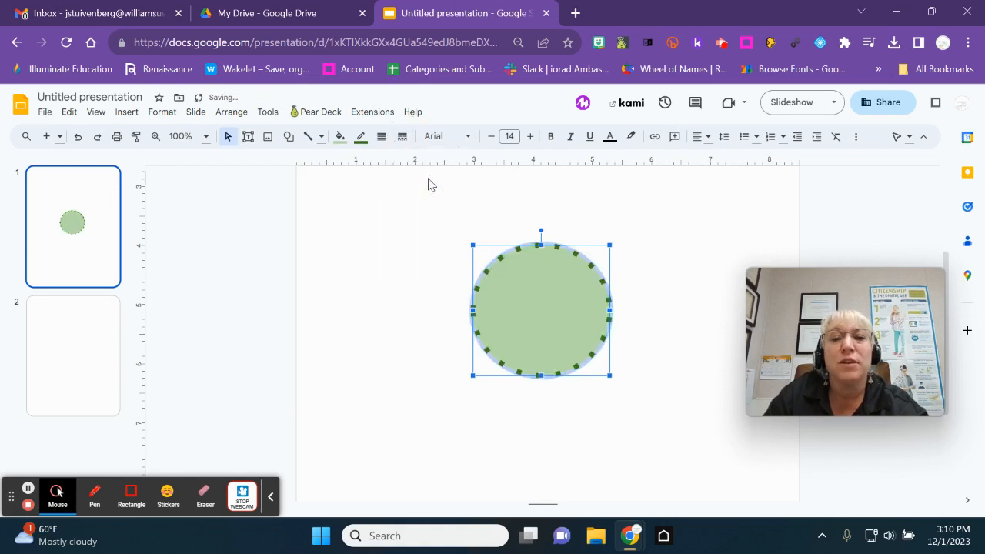
# Add a text box about 1.6 by 0.8 inches inside the circle containing the word "topic"
pyautogui.click(248, 136)
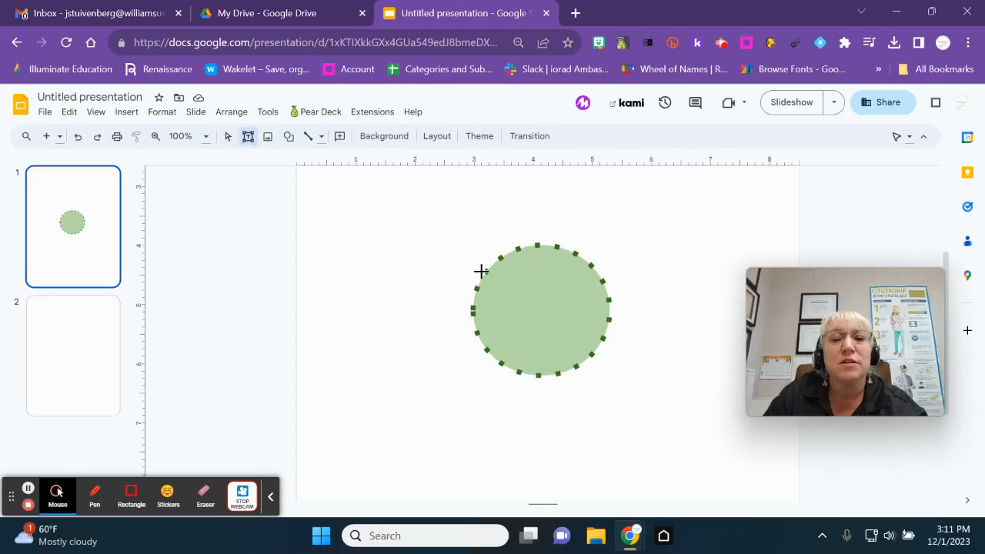
pyautogui.moveTo(498, 284); pyautogui.dragTo(592, 331)
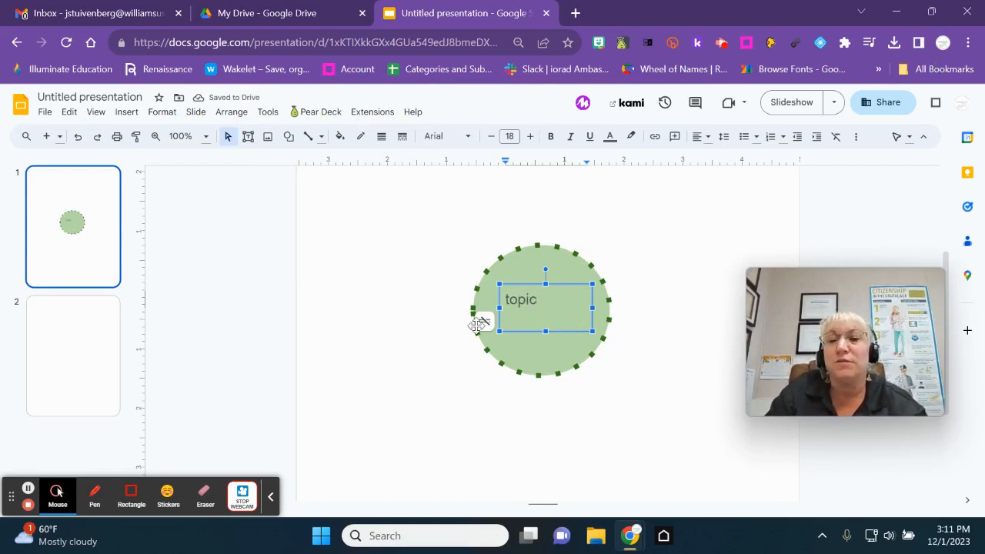
pyautogui.moveTo(548, 301); pyautogui.dragTo(501, 301)
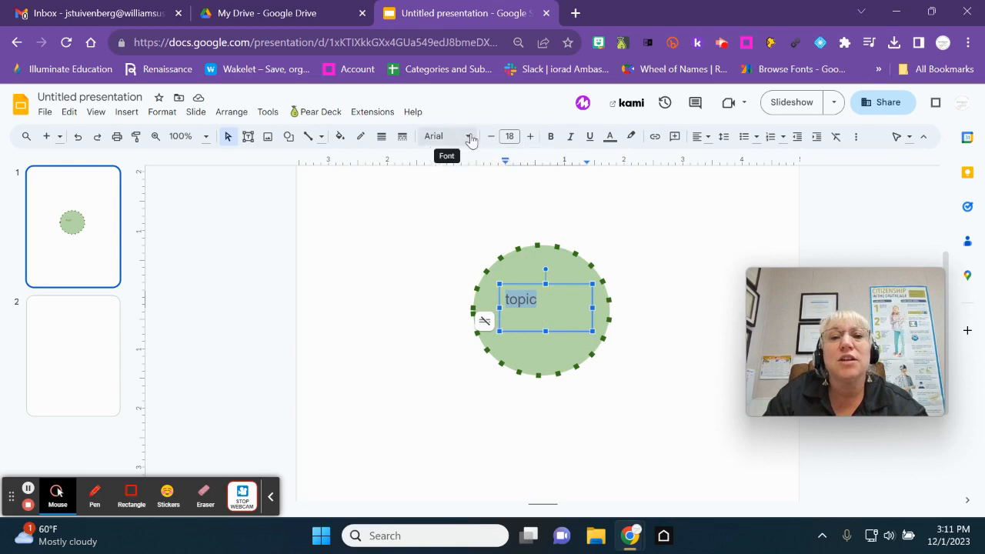
pyautogui.click(651, 235)
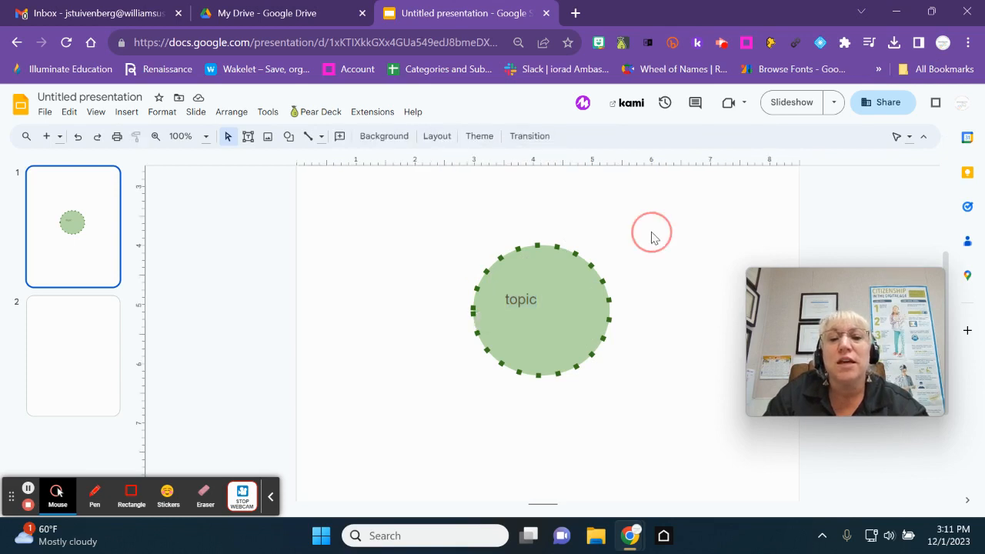
# Try to raise the font size to 23 and lower it to 21 with the cursor inside the word "topic"
pyautogui.click(520, 299)
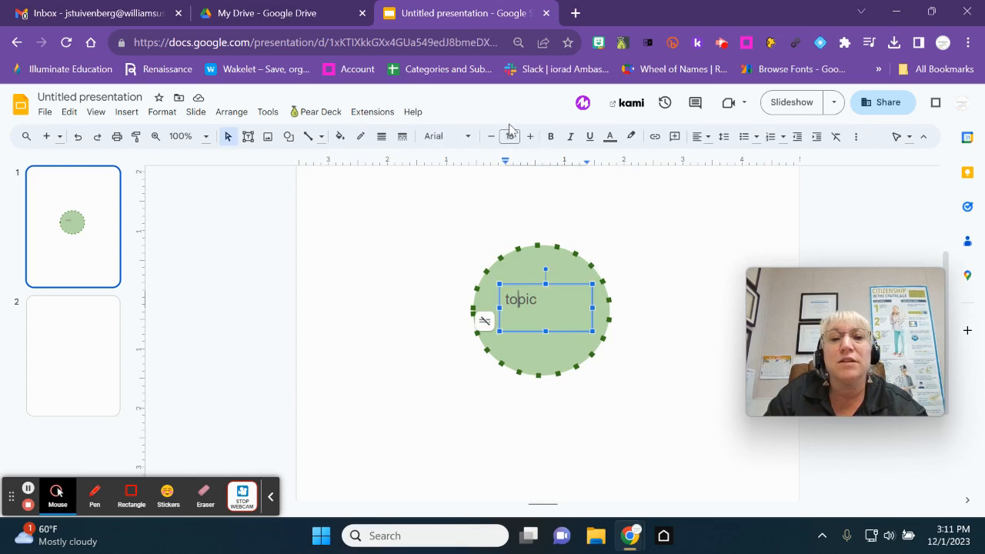
pyautogui.click(529, 137)
pyautogui.click(529, 138)
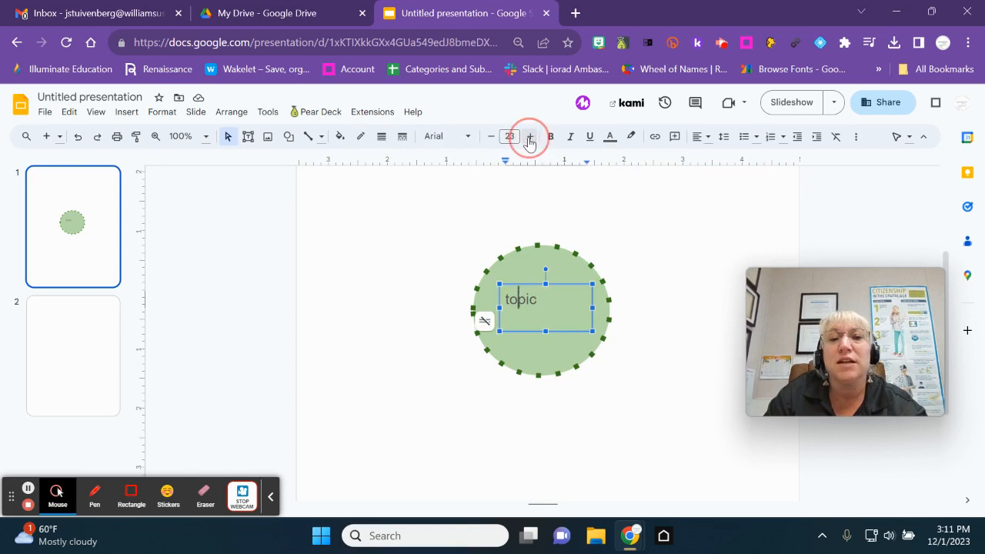
pyautogui.click(492, 138)
pyautogui.click(492, 139)
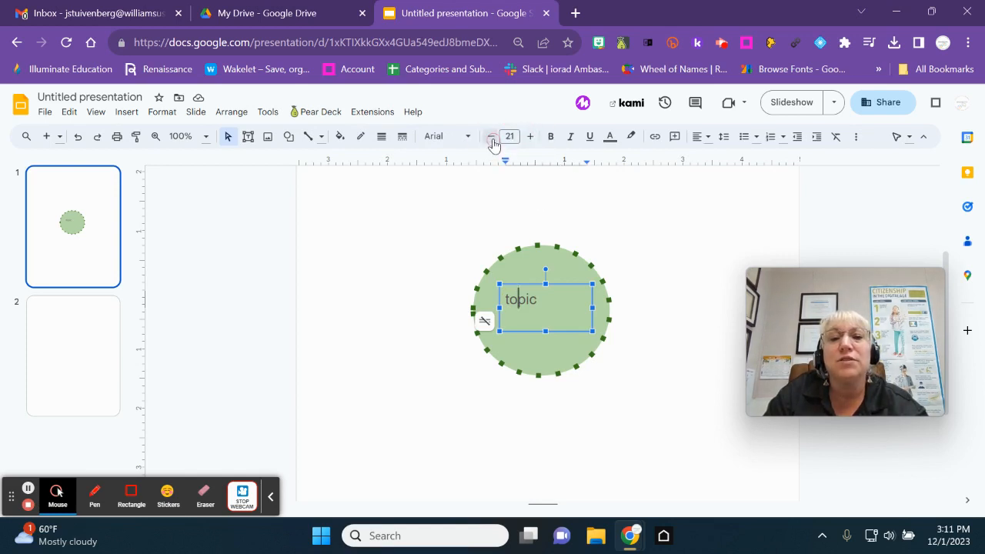
pyautogui.click(616, 232)
# Browse the available fonts and set the word "topic" in a heavy weight of Barlow
pyautogui.click(546, 298)
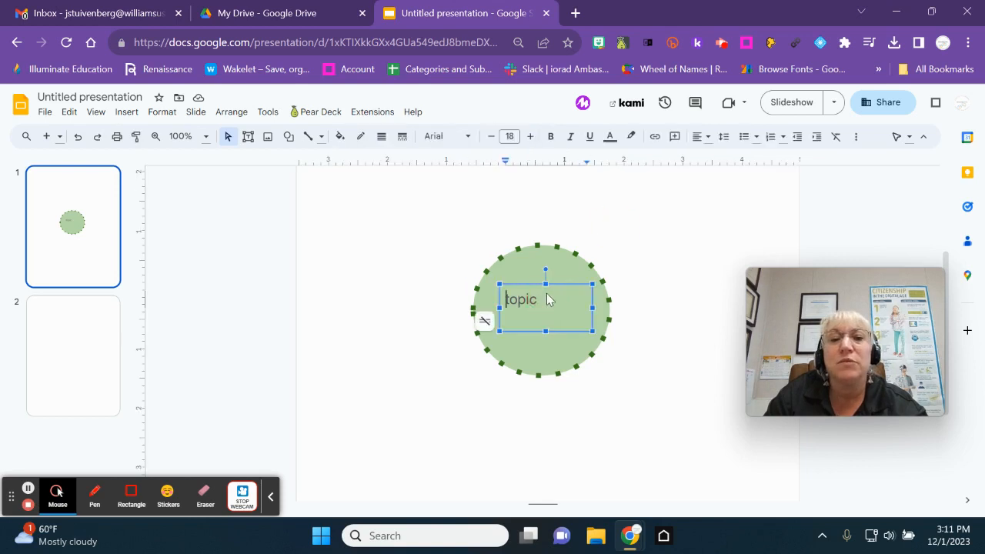
pyautogui.moveTo(550, 298); pyautogui.dragTo(492, 291)
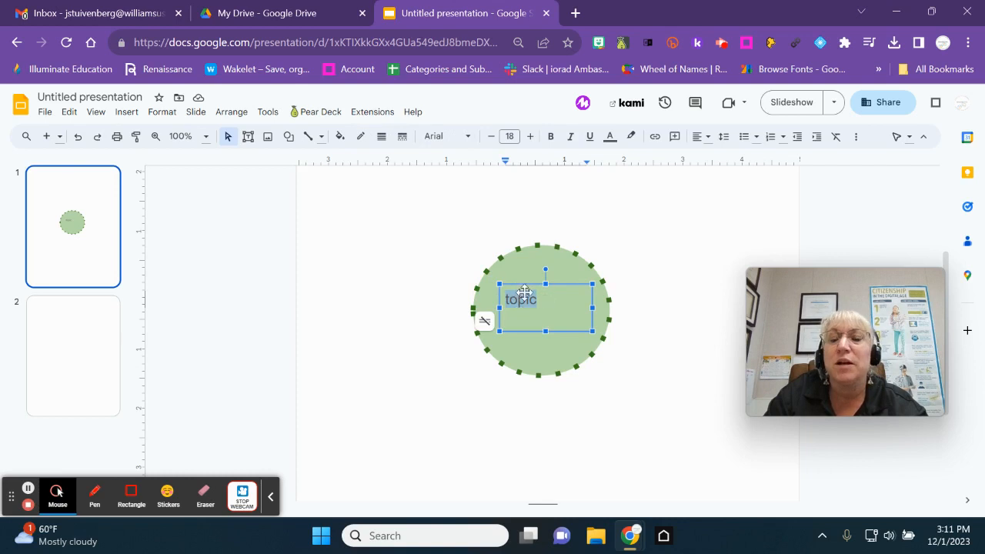
pyautogui.click(466, 136)
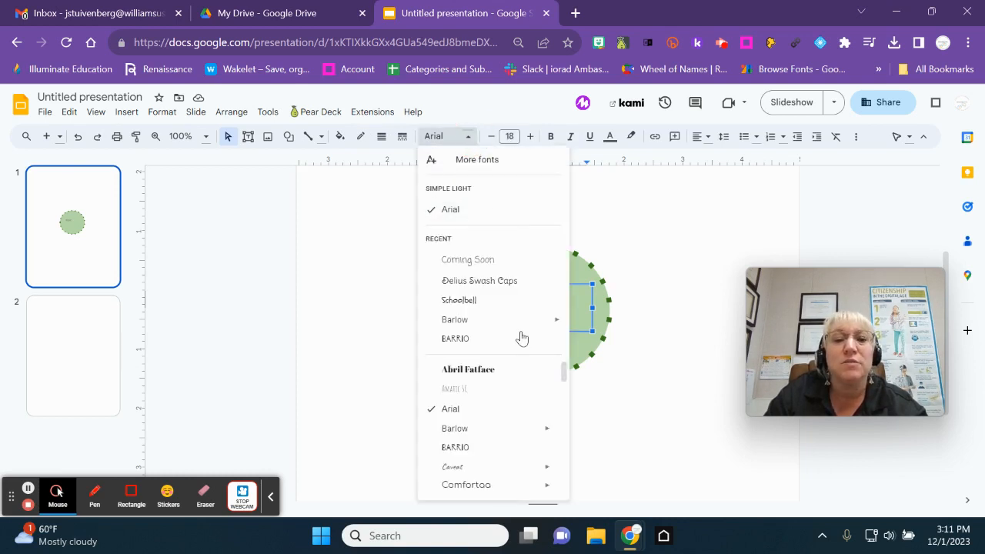
pyautogui.scroll(-15, 531, 362)
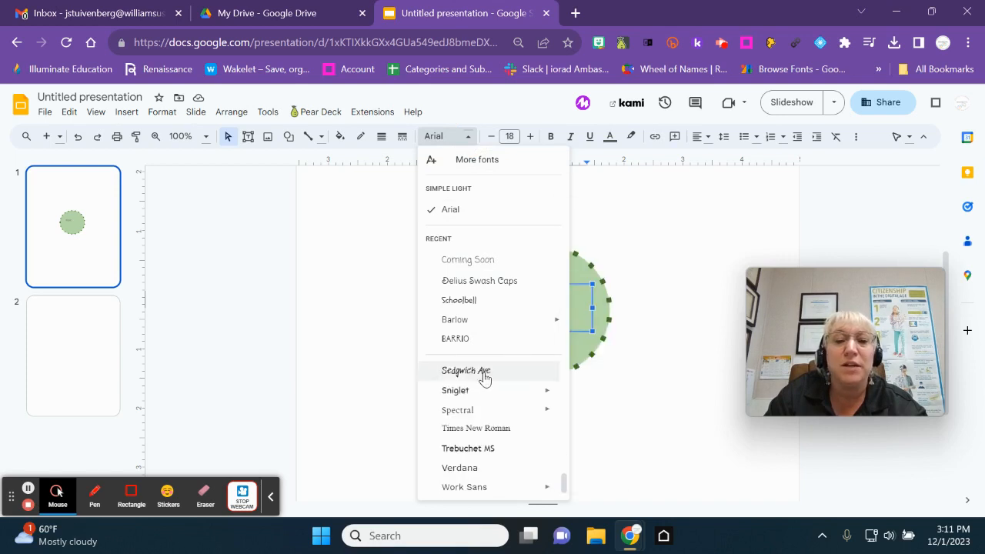
pyautogui.scroll(2, 481, 446)
pyautogui.scroll(10, 484, 407)
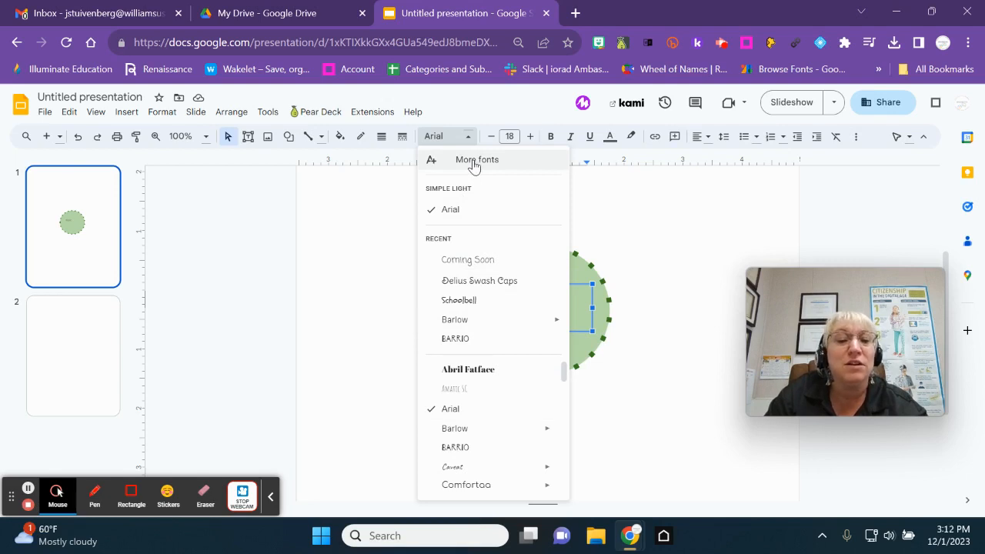
pyautogui.moveTo(452, 428)
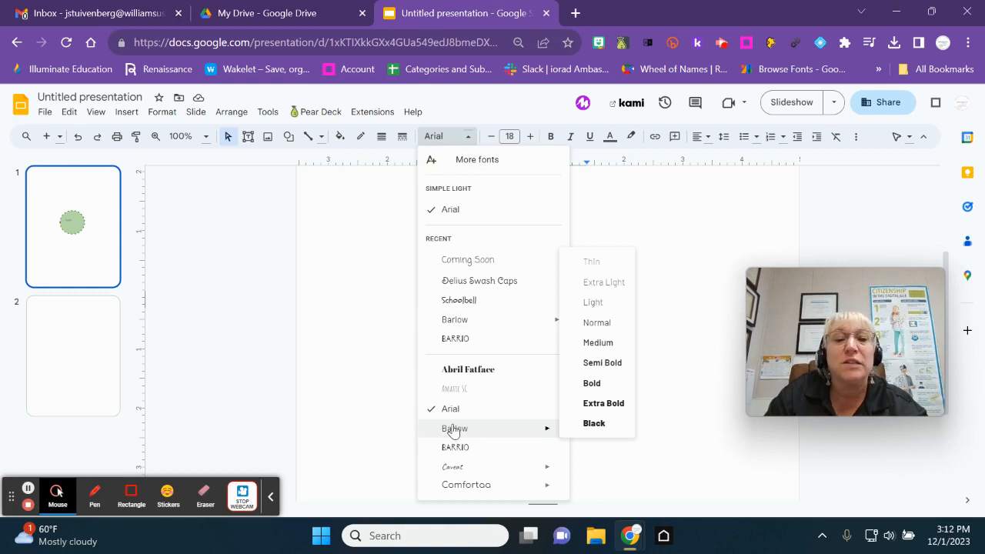
pyautogui.click(453, 428)
# Enlarge the word "topic" beyond font size 34 so it spans most of its text box
pyautogui.click(529, 136)
pyautogui.click(530, 136)
pyautogui.click(530, 137)
pyautogui.click(530, 136)
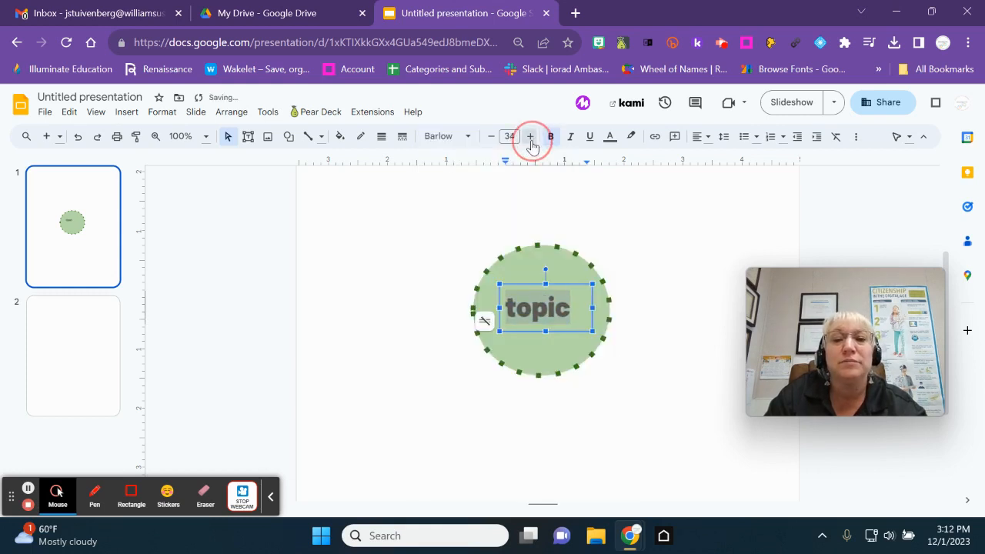
pyautogui.click(529, 136)
pyautogui.click(529, 136)
pyautogui.click(529, 136)
pyautogui.click(530, 136)
pyautogui.click(627, 214)
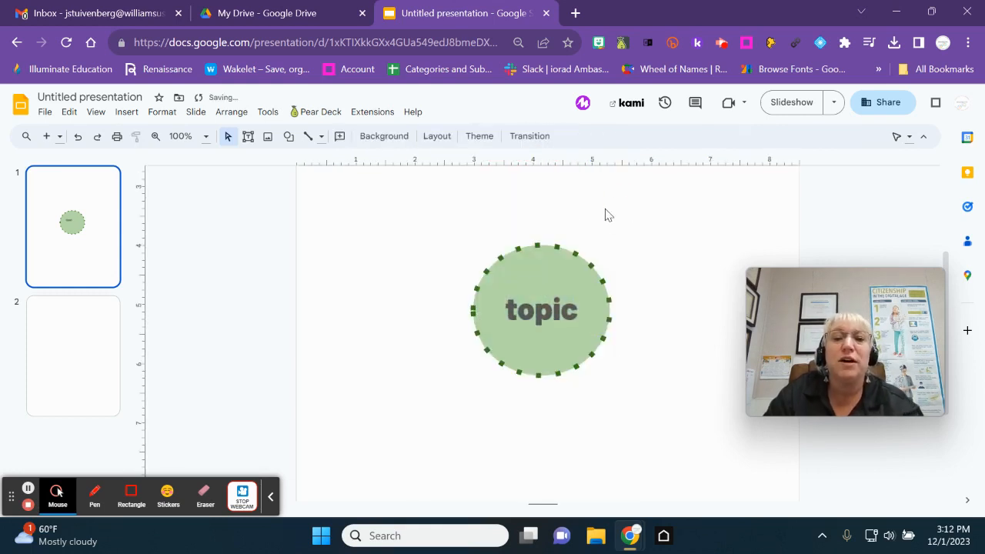
# Draw a rectangle about 2.4 by 1.5 inches on the page, above and to the left of the circle
pyautogui.scroll(1, 450, 285)
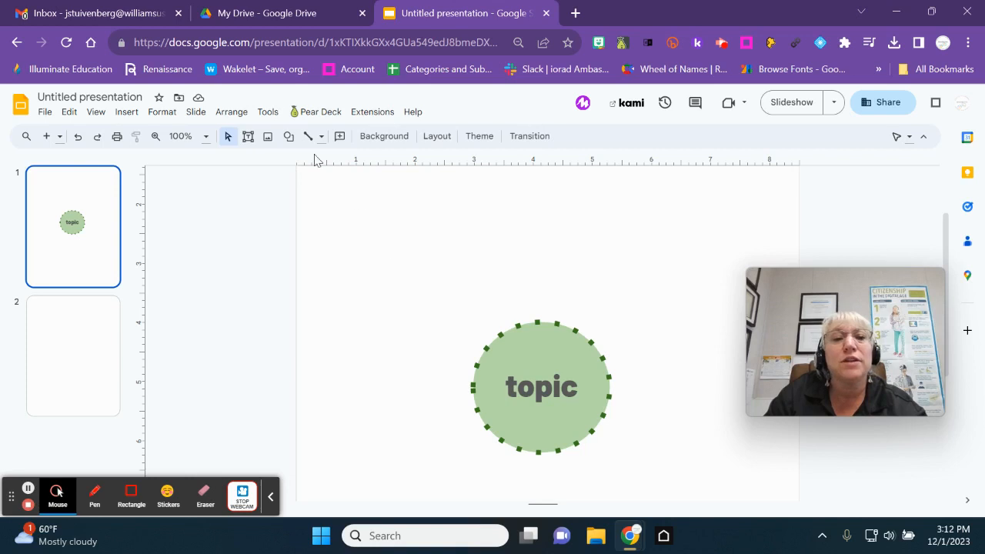
pyautogui.click(288, 137)
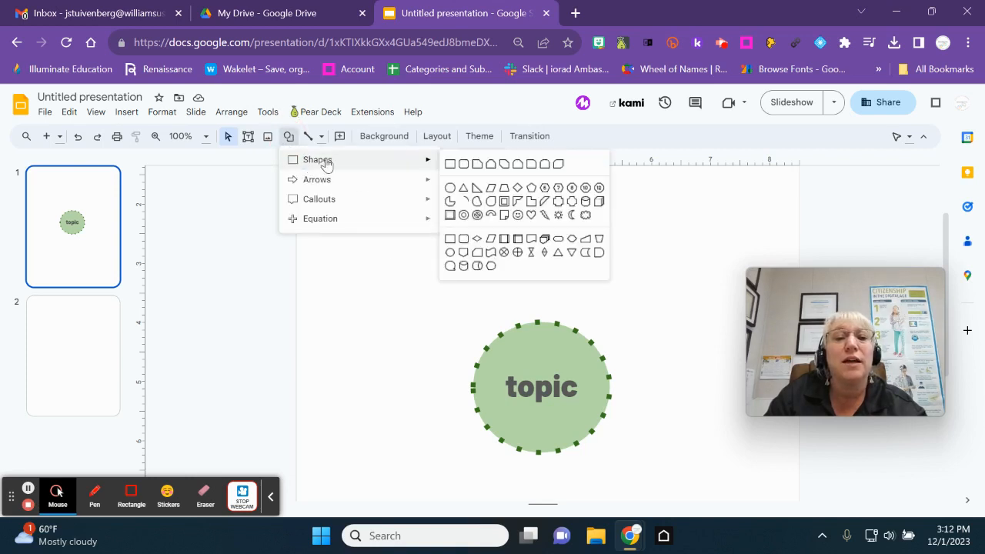
pyautogui.moveTo(323, 161)
pyautogui.click(450, 165)
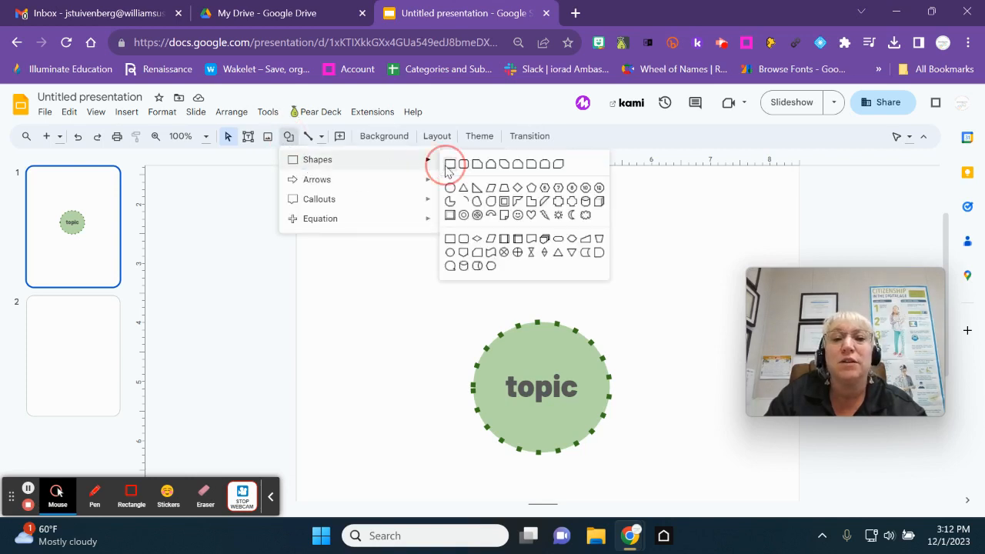
pyautogui.moveTo(345, 248); pyautogui.dragTo(486, 337)
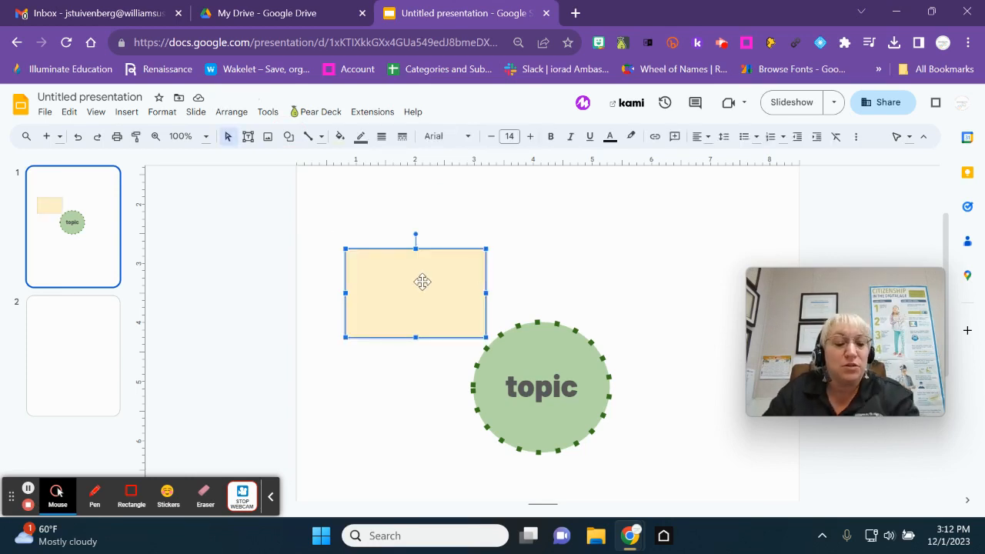
# Duplicate the rectangle, place the copy above and to the right of the circle, and duplicate that copy again
pyautogui.hotkey('ctrl', 'd')
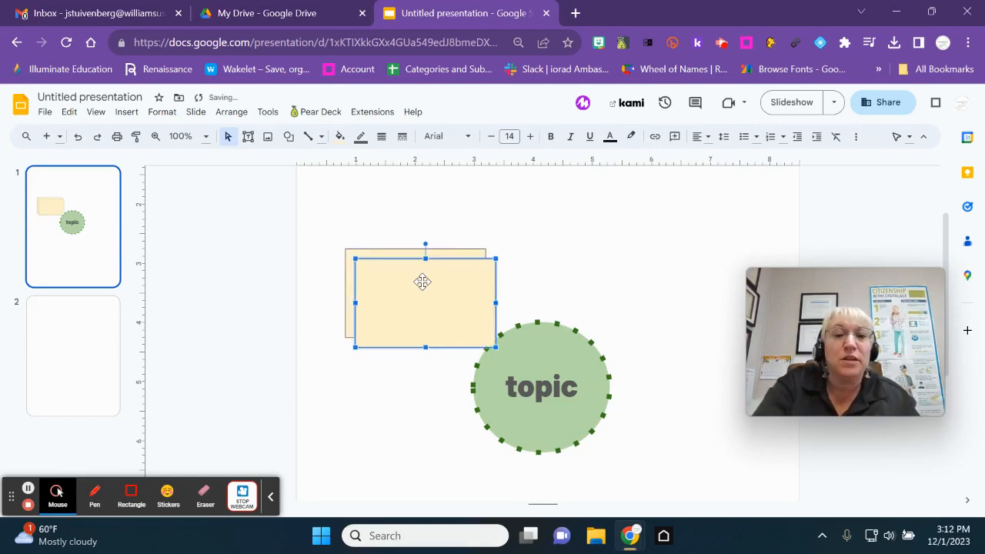
pyautogui.moveTo(443, 285); pyautogui.dragTo(681, 268)
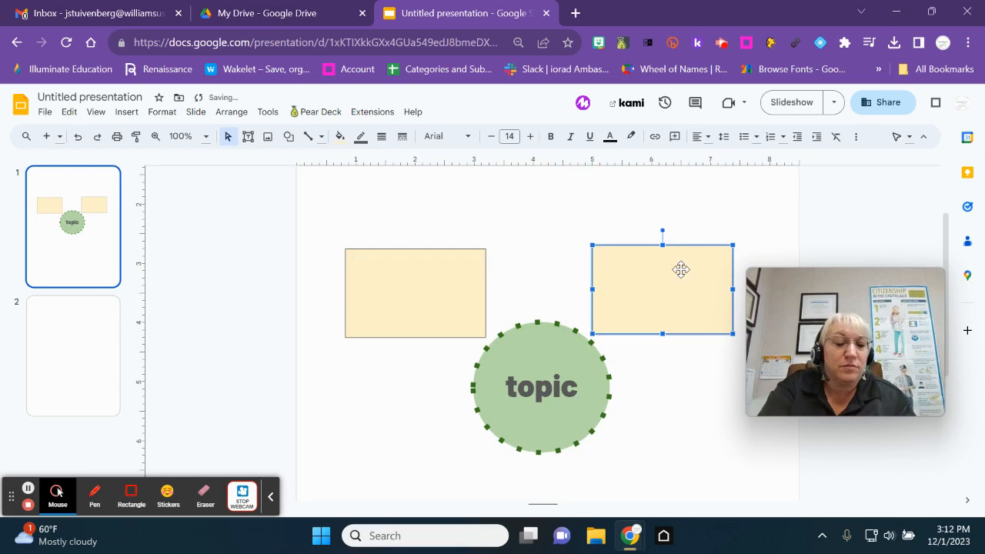
pyautogui.hotkey('ctrl', 'd')
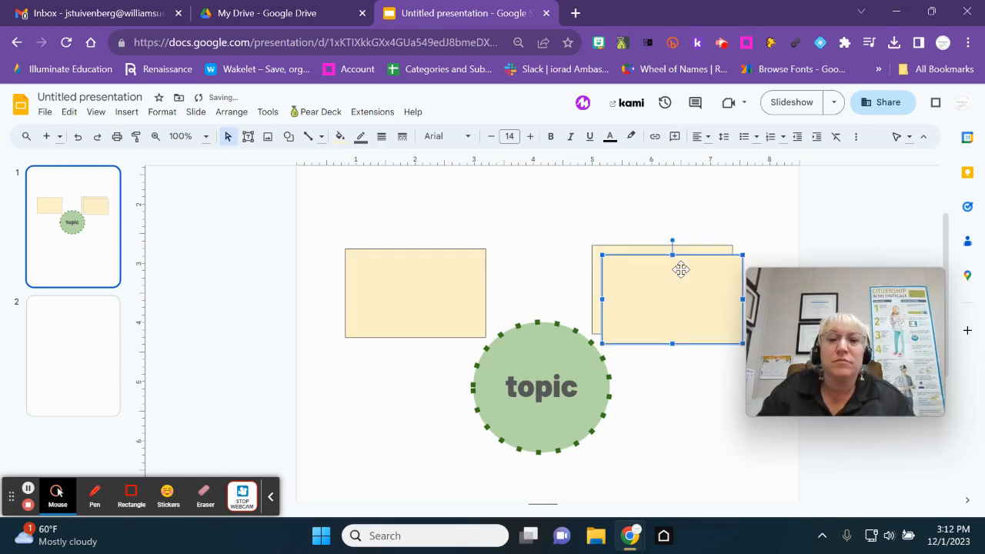
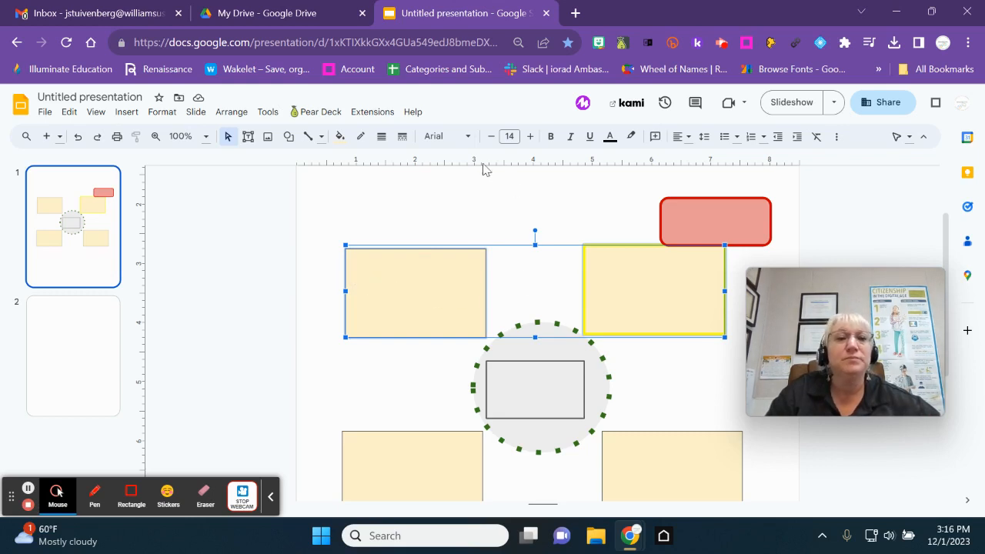
# Align the two upper rectangles by their top edges
pyautogui.click(222, 114)
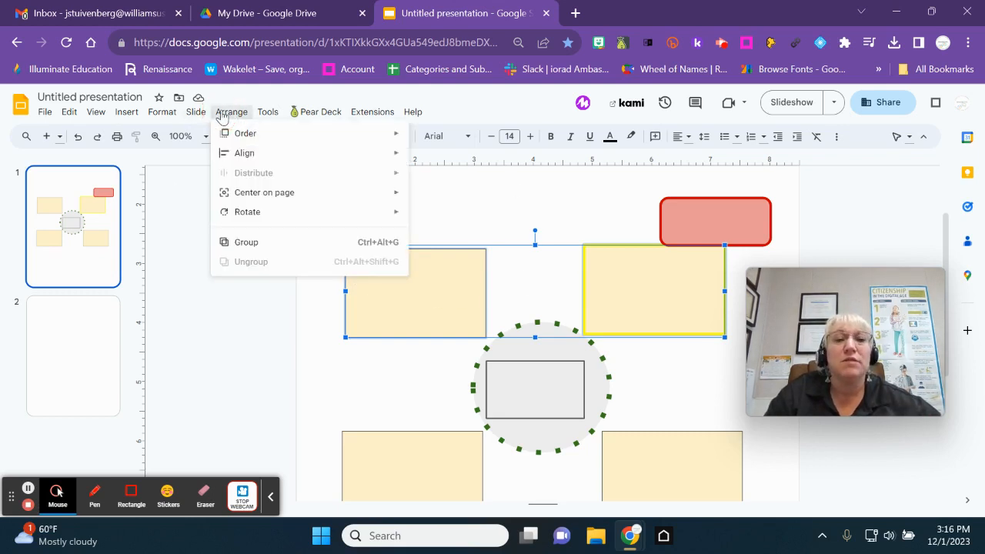
pyautogui.moveTo(243, 133)
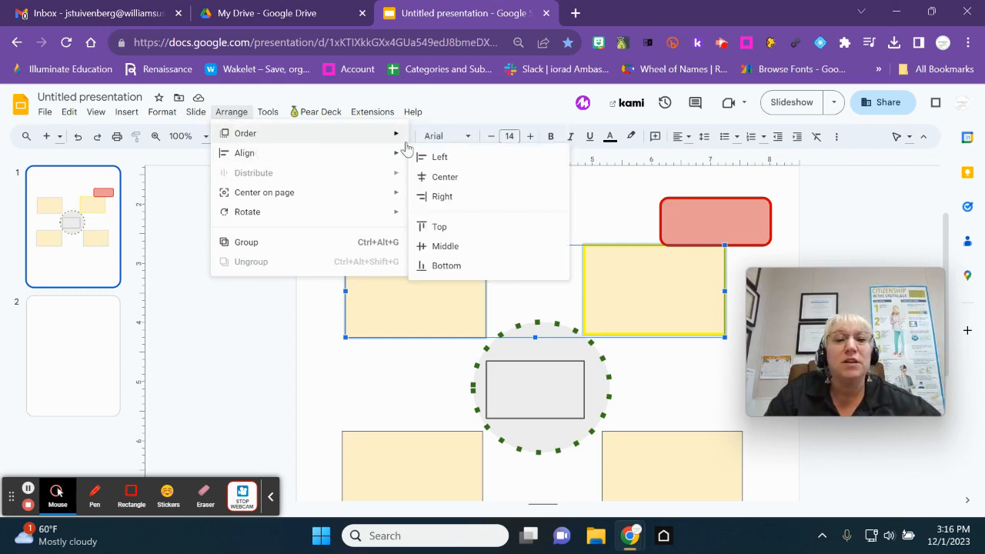
pyautogui.moveTo(384, 154)
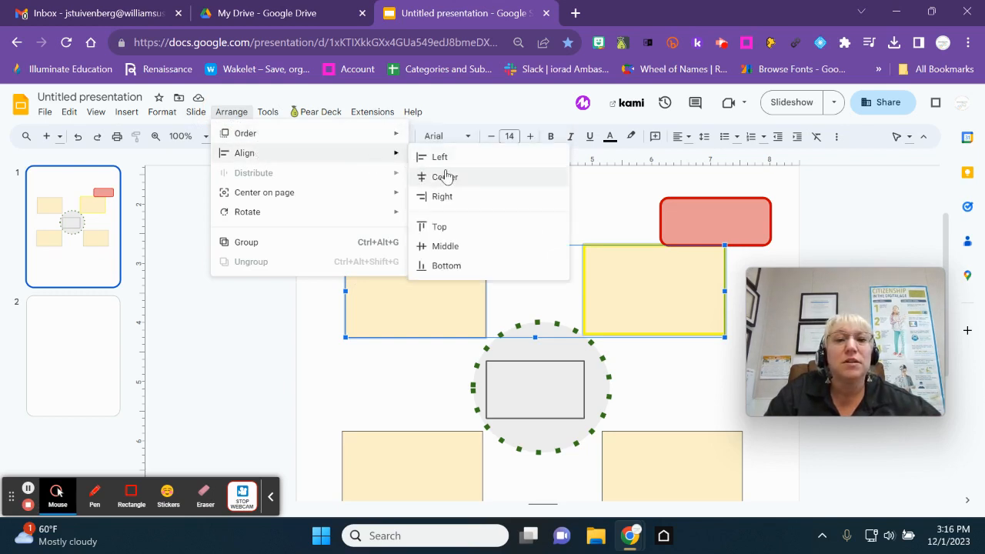
pyautogui.click(448, 231)
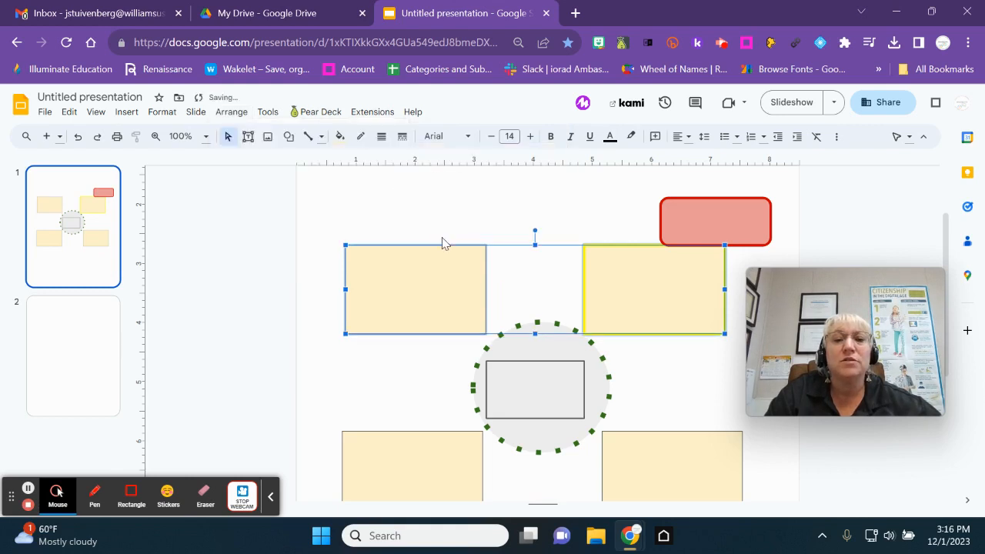
pyautogui.click(520, 195)
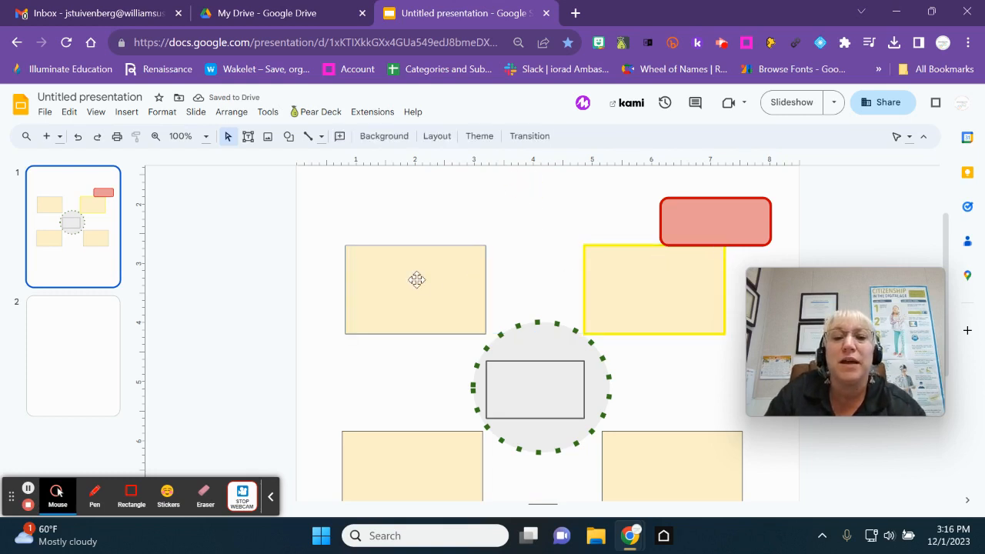
# Align the two rectangles on the page's left half by their left edges
pyautogui.click(367, 461)
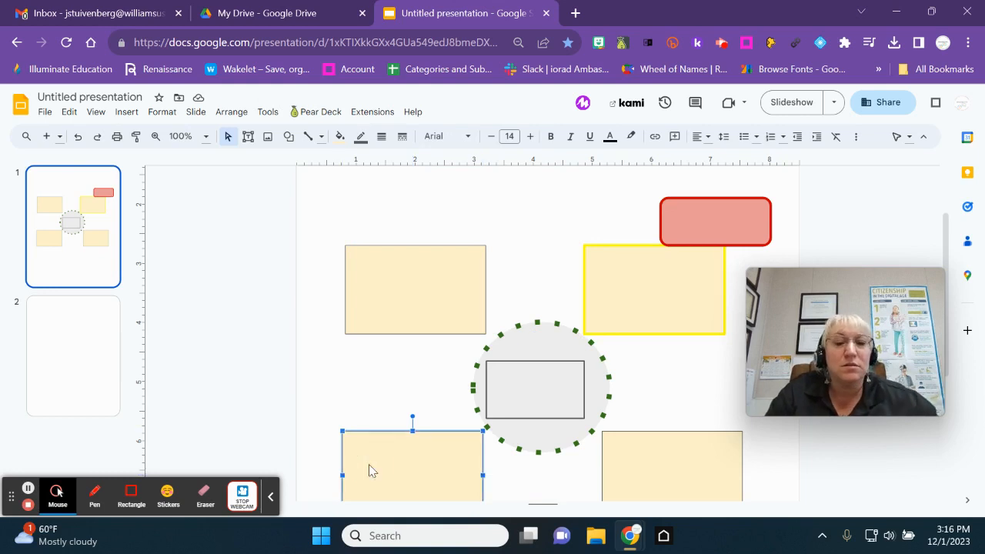
pyautogui.keyDown('shift'); pyautogui.click(372, 327); pyautogui.keyUp('shift')
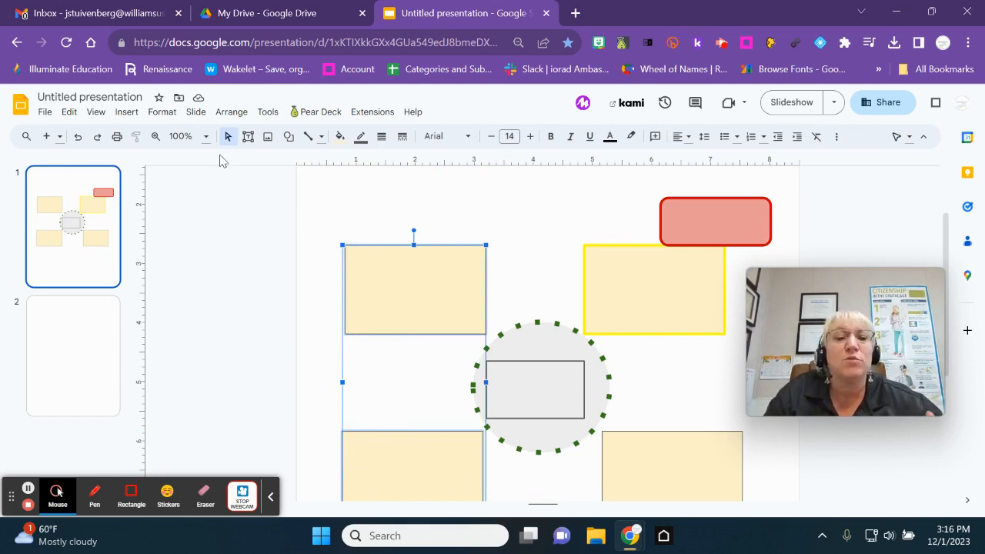
pyautogui.click(230, 112)
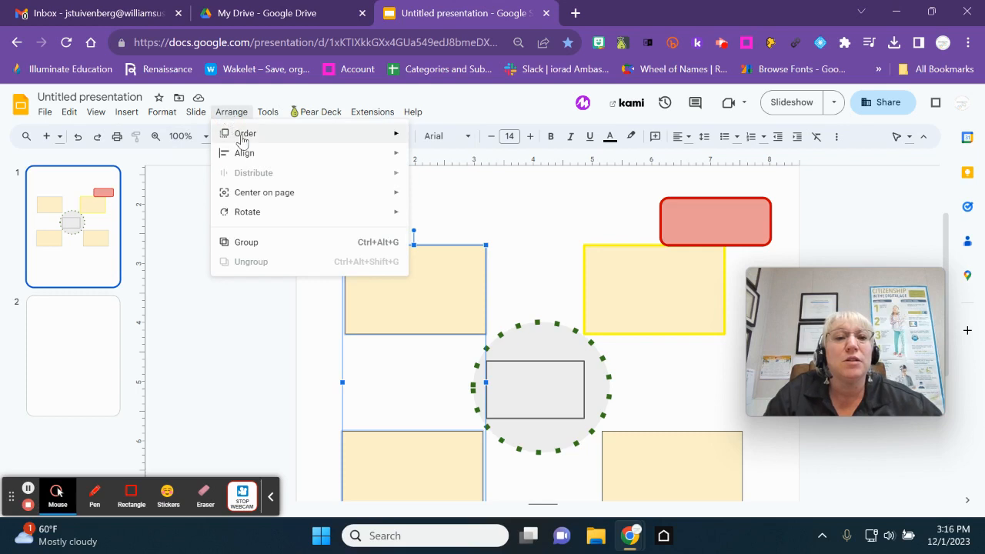
pyautogui.moveTo(246, 157)
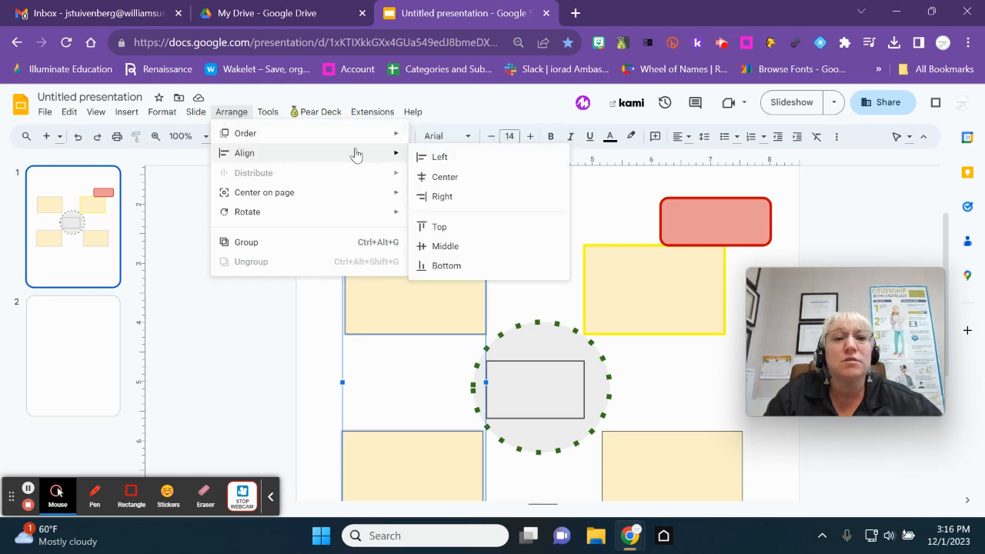
pyautogui.click(423, 158)
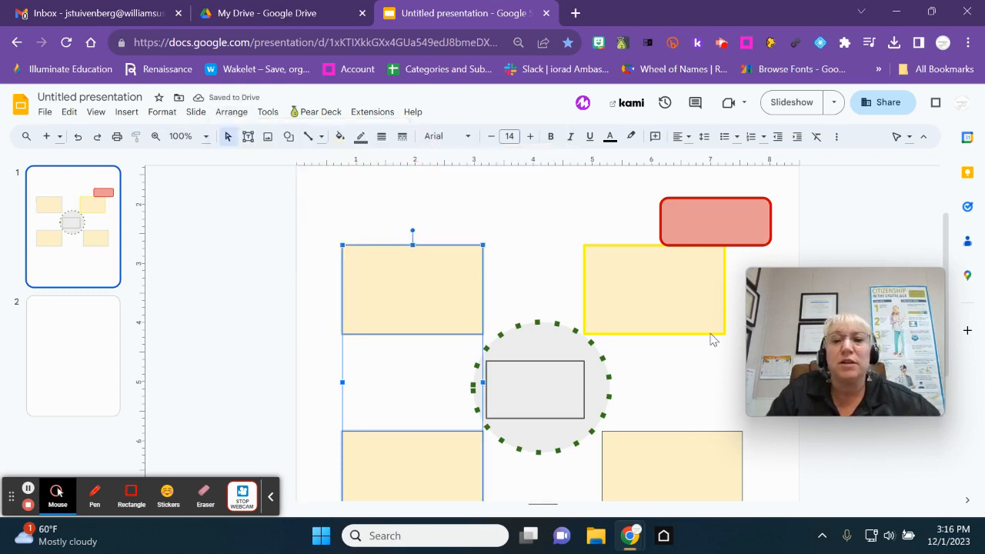
# Align the yellow-outlined rectangle and the rectangle beneath it by their right edges
pyautogui.click(652, 298)
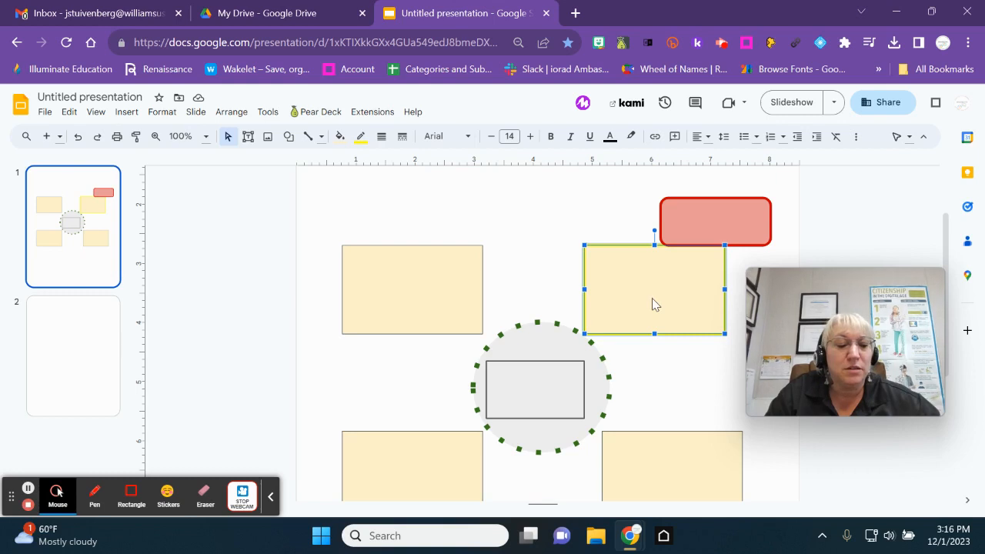
pyautogui.keyDown('shift'); pyautogui.click(656, 467); pyautogui.keyUp('shift')
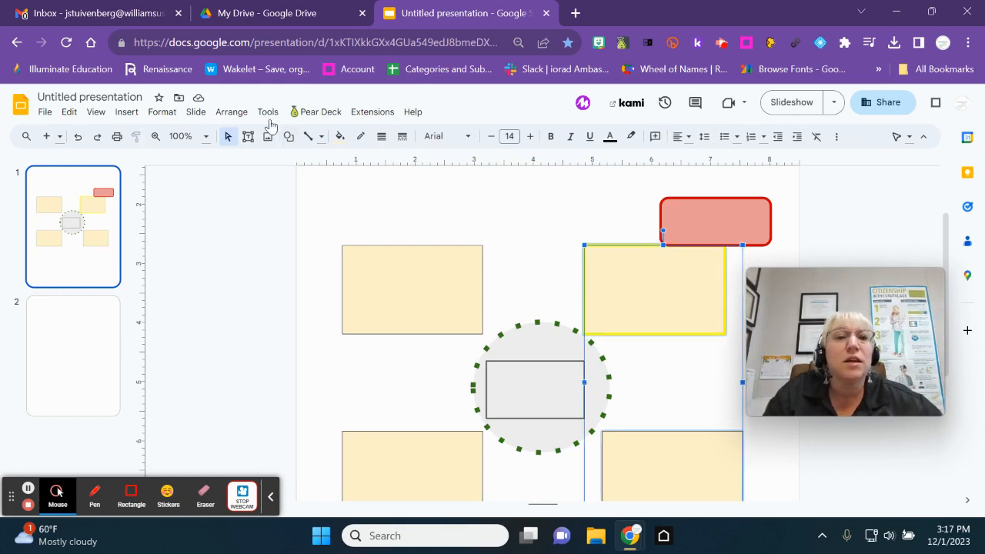
pyautogui.click(238, 115)
pyautogui.moveTo(259, 159)
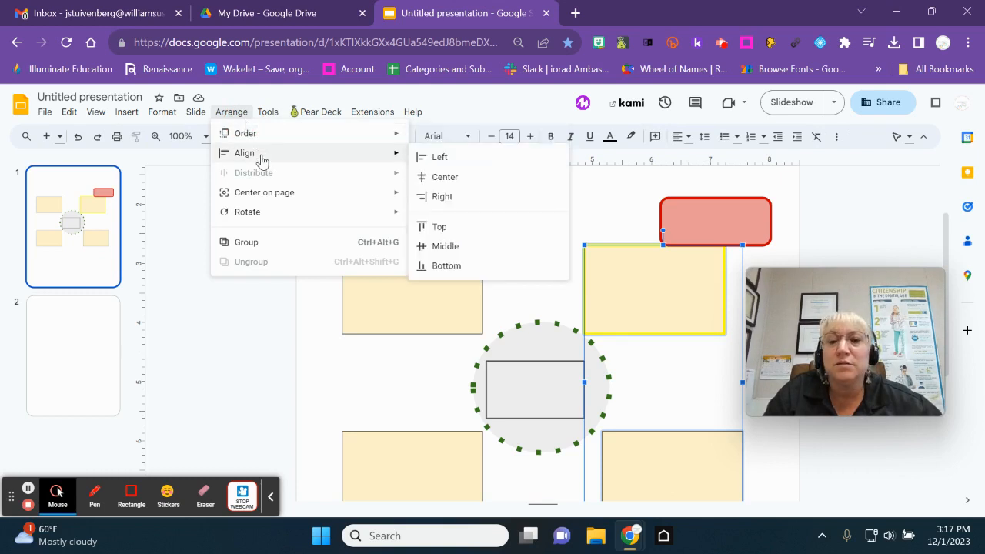
pyautogui.click(442, 197)
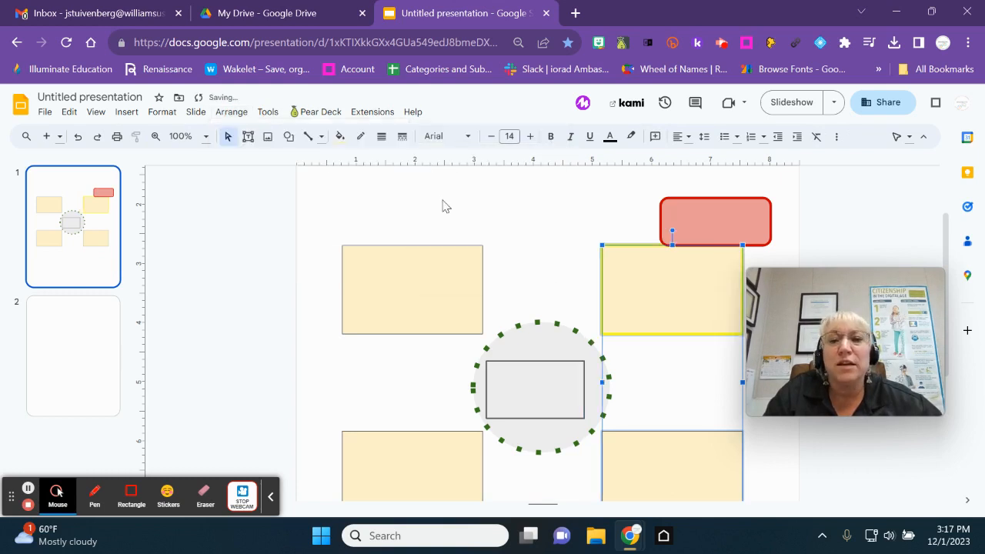
pyautogui.click(506, 209)
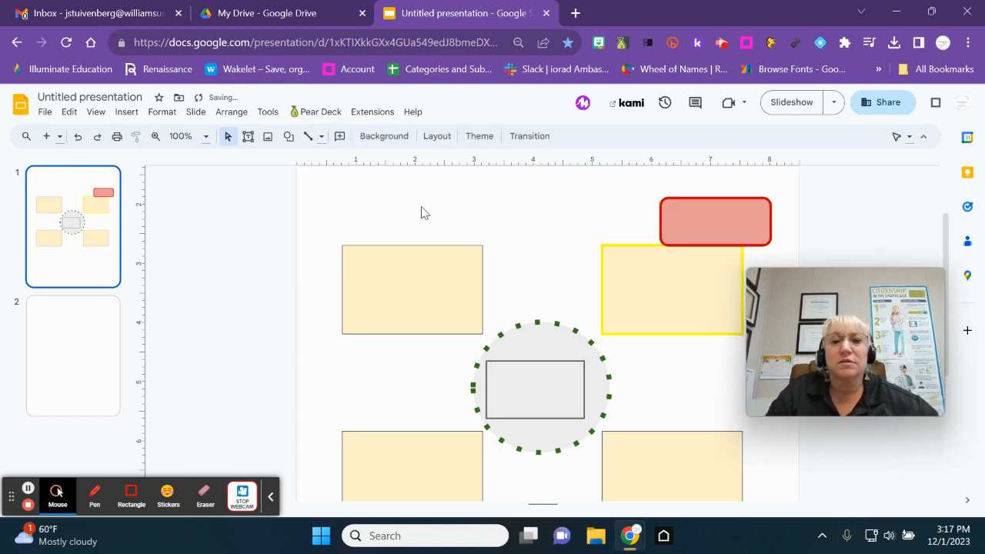
# Align the two lower rectangles by their bottom edges
pyautogui.scroll(-1, 422, 213)
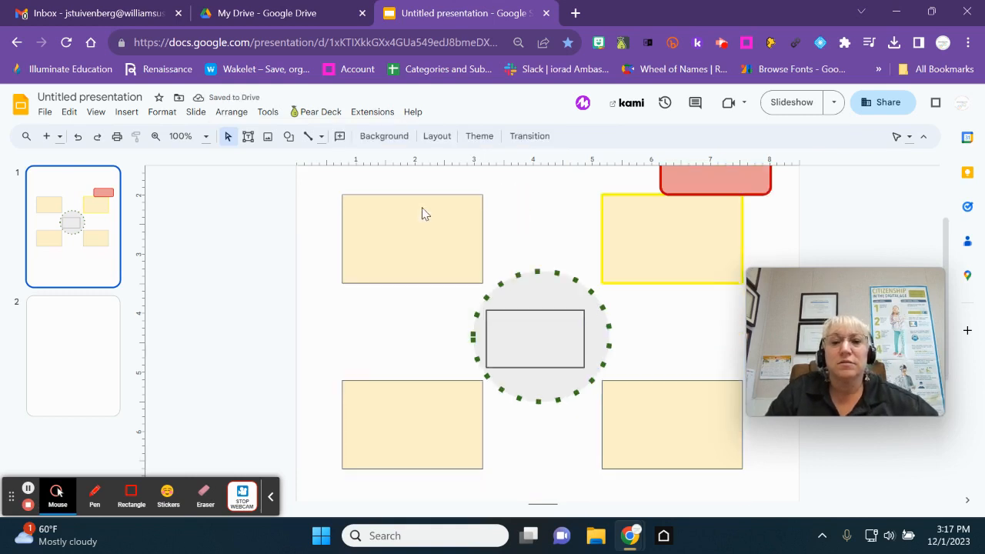
pyautogui.click(438, 401)
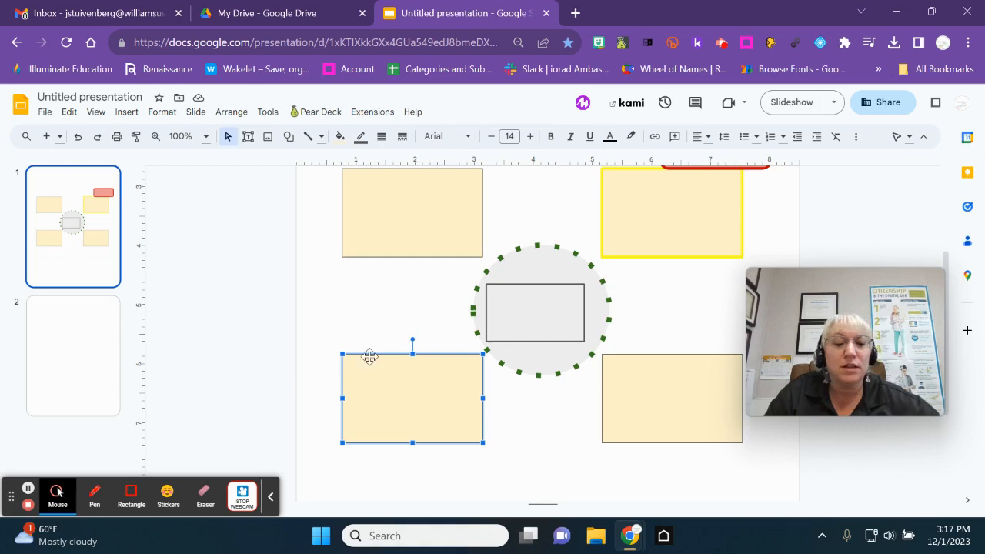
pyautogui.keyDown('shift'); pyautogui.click(645, 395); pyautogui.keyUp('shift')
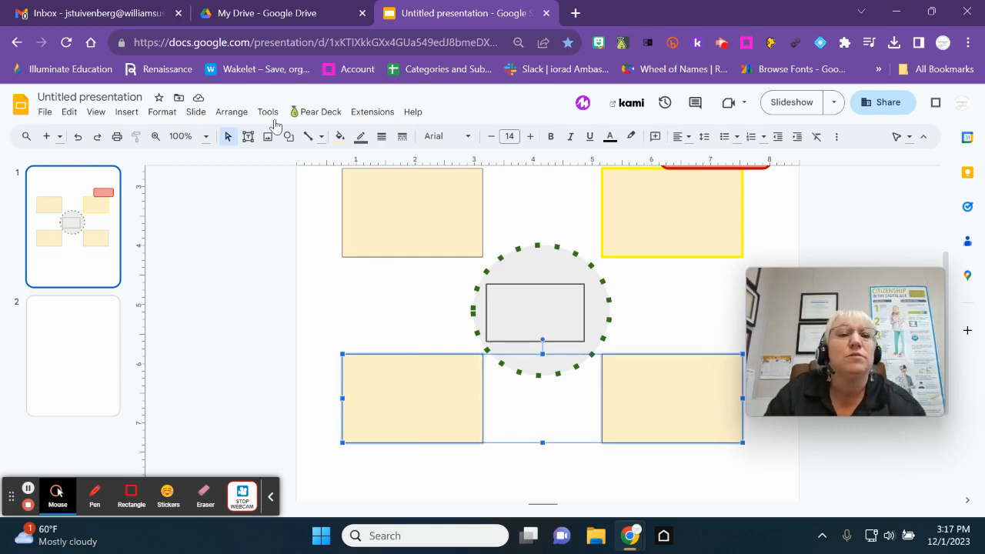
pyautogui.click(231, 112)
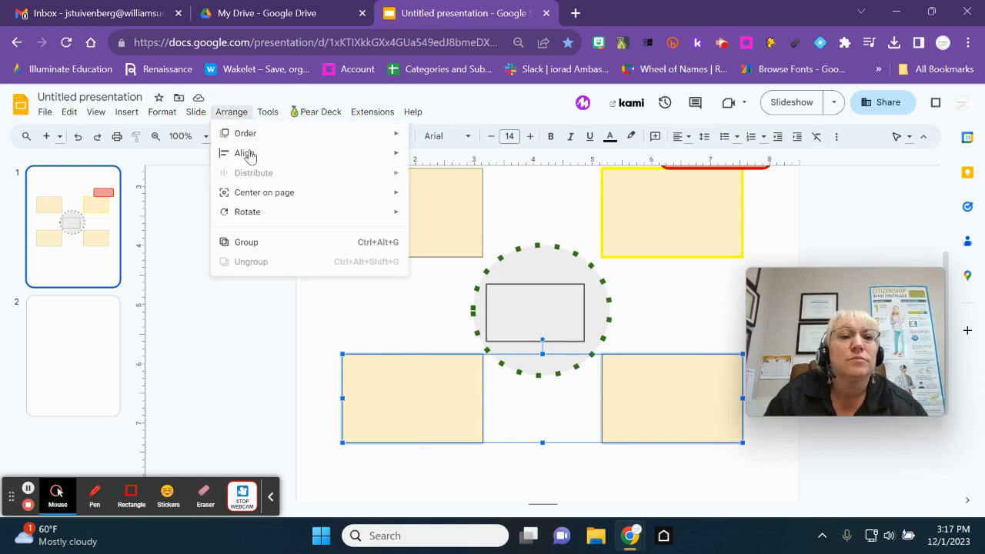
pyautogui.moveTo(246, 152)
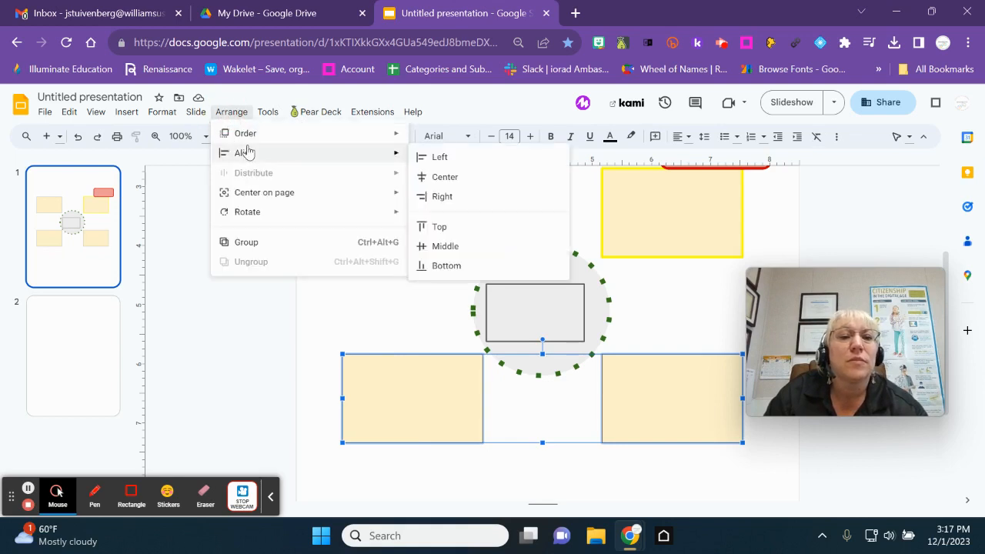
pyautogui.click(441, 266)
pyautogui.click(241, 310)
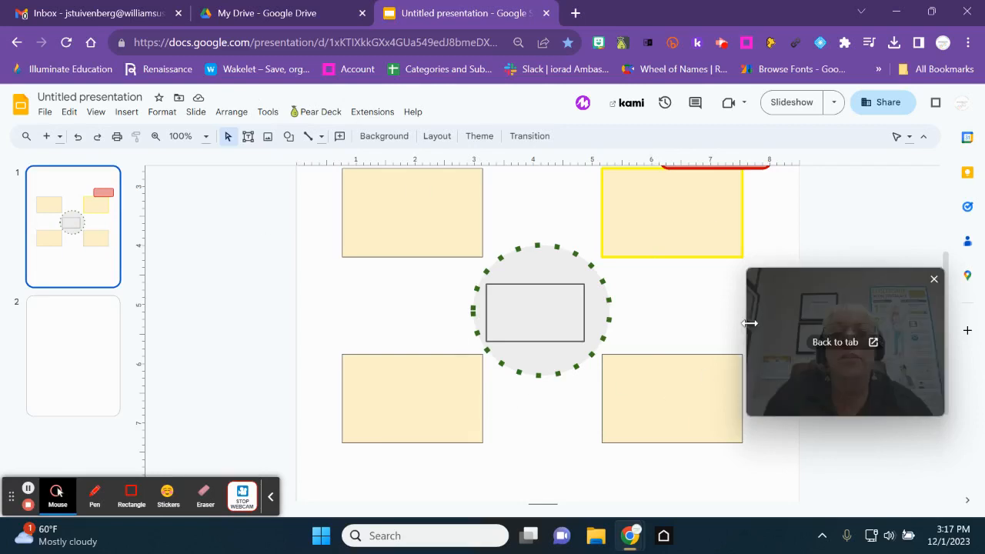
# Nudge the dotted circle slightly upward and shift its inner rectangle slightly right to centre it within the circle
pyautogui.moveTo(537, 256); pyautogui.dragTo(548, 248)
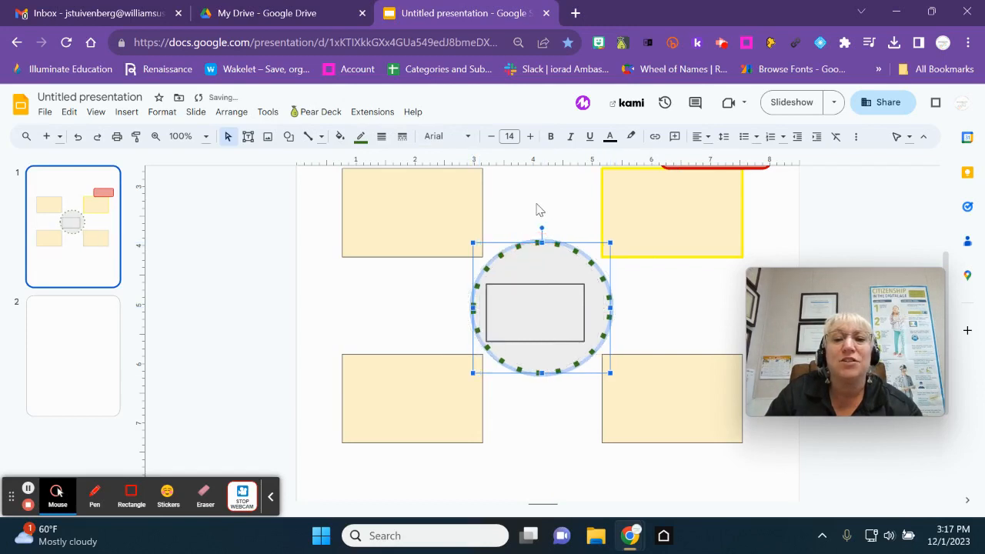
pyautogui.click(537, 211)
pyautogui.click(528, 290)
pyautogui.click(526, 288)
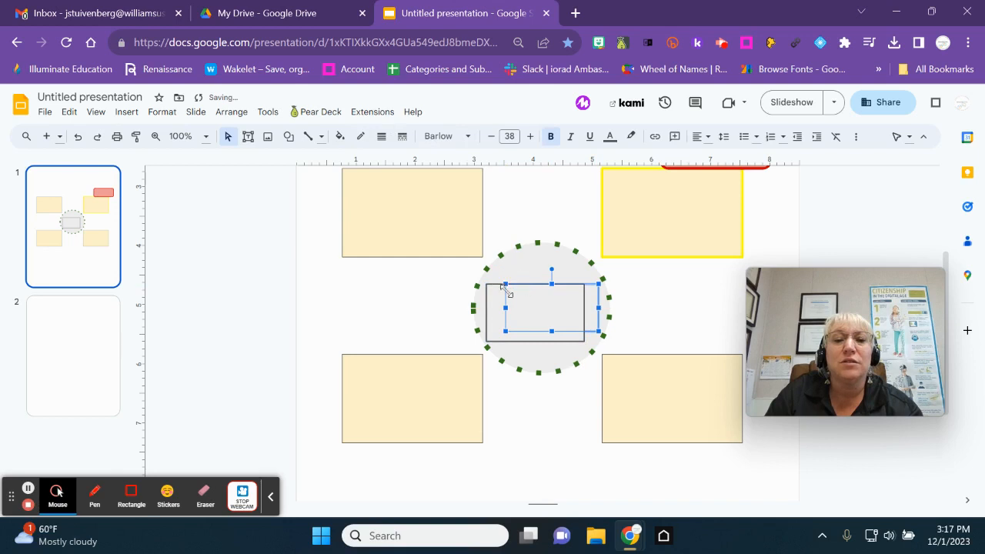
pyautogui.click(508, 269)
pyautogui.moveTo(522, 305); pyautogui.dragTo(530, 306)
pyautogui.click(534, 237)
pyautogui.scroll(2, 522, 239)
pyautogui.scroll(-3, 519, 219)
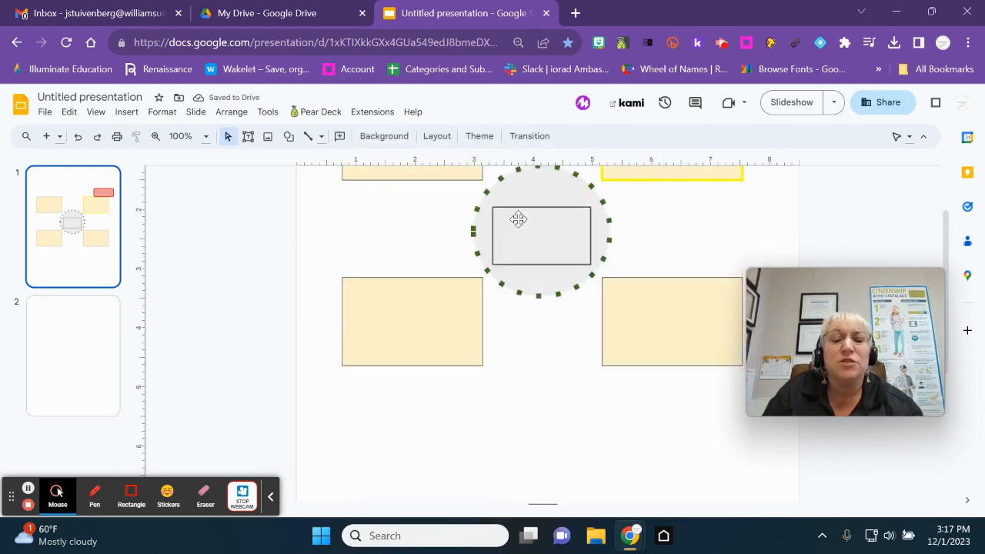
pyautogui.scroll(2, 370, 211)
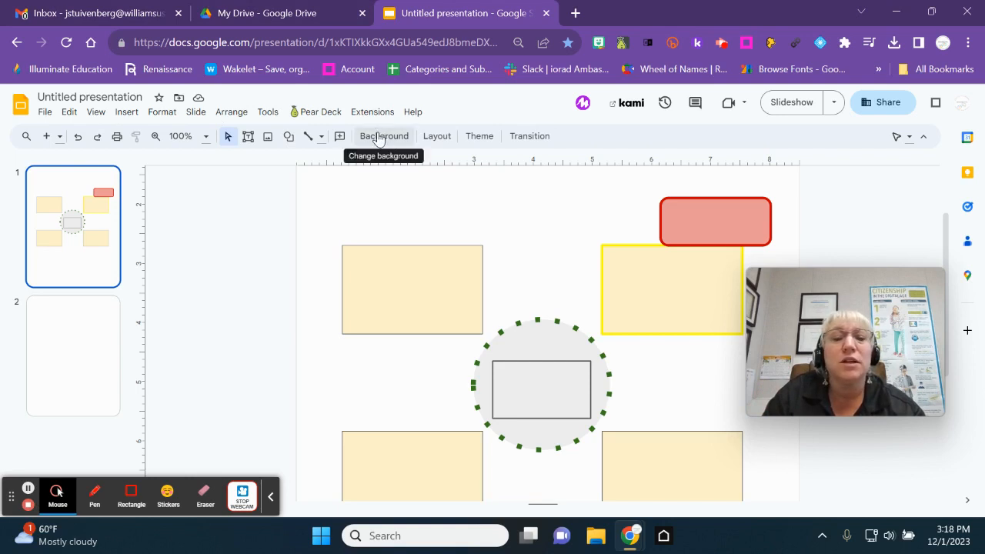
# Search GIFs and stickers for "writing" and insert the GIF of a hand writing in a notebook
pyautogui.click(269, 144)
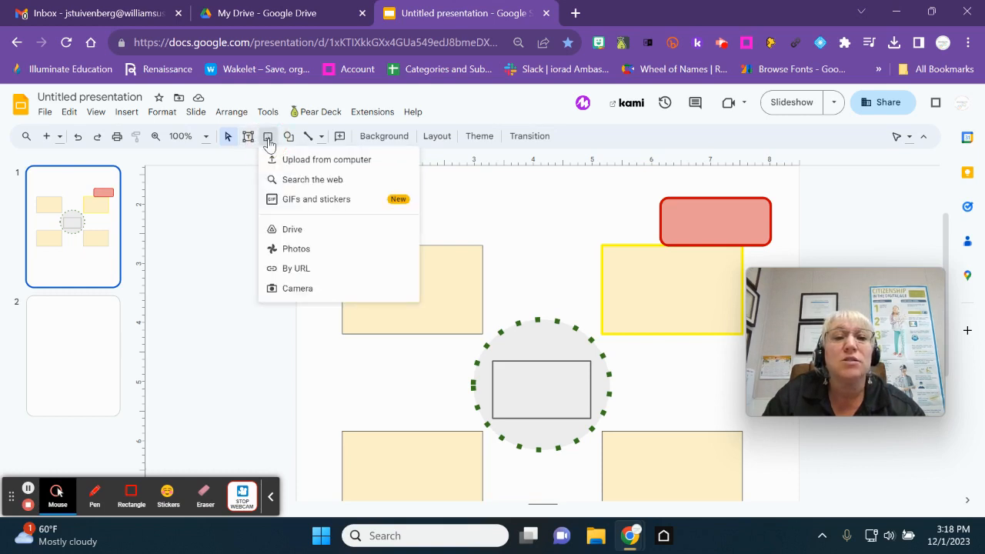
pyautogui.click(304, 202)
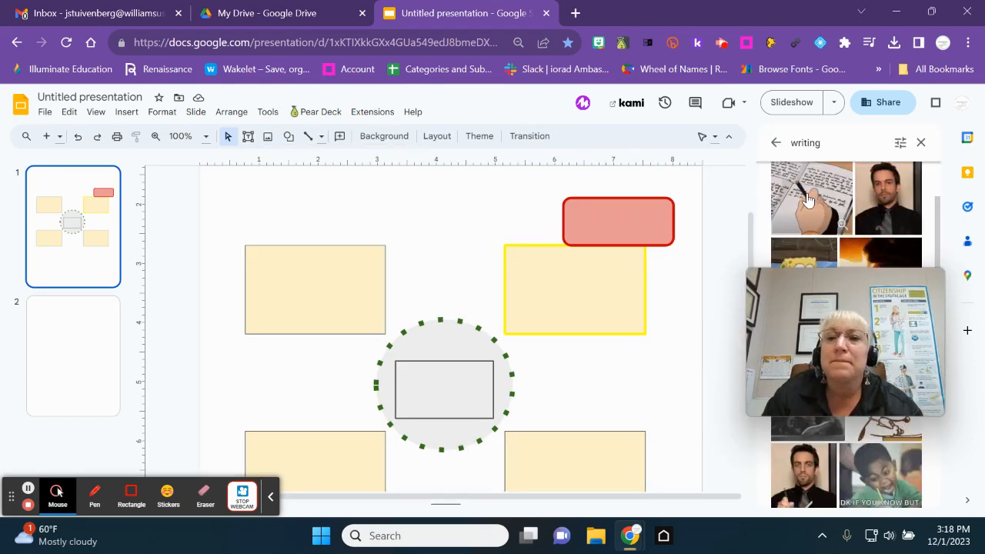
pyautogui.click(807, 200)
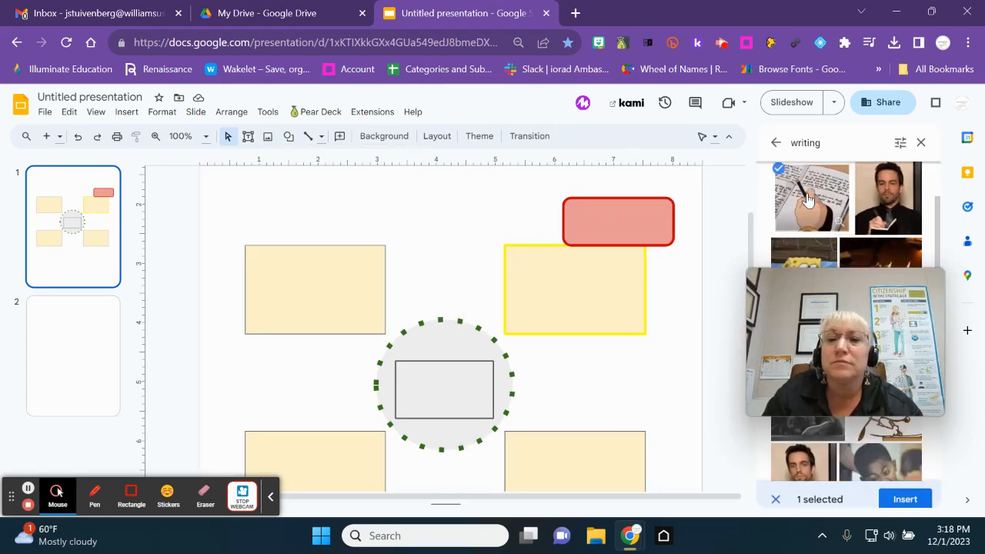
pyautogui.click(908, 498)
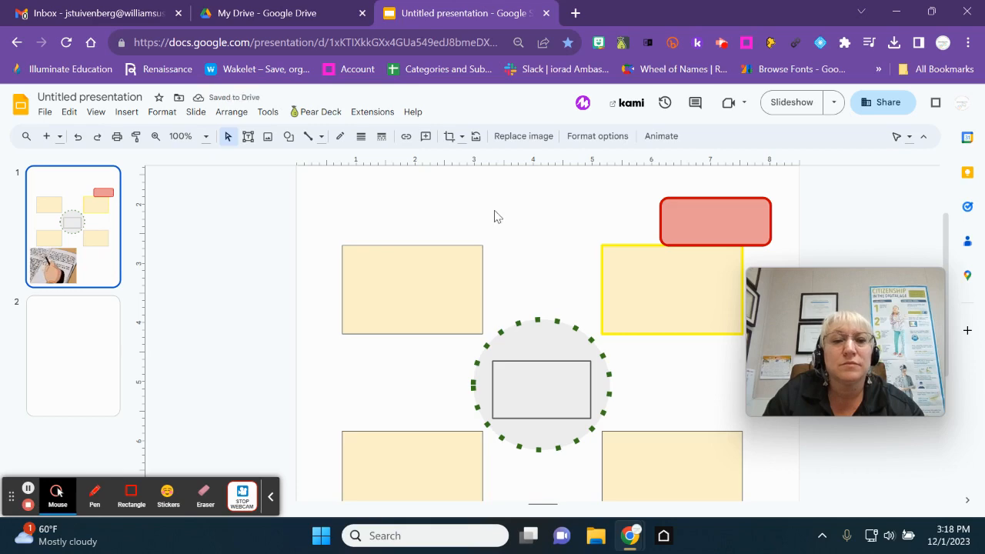
# Shrink the writing GIF to about 2.4 inches wide and place it between the two left rectangles, overlapping both
pyautogui.scroll(-5, 497, 216)
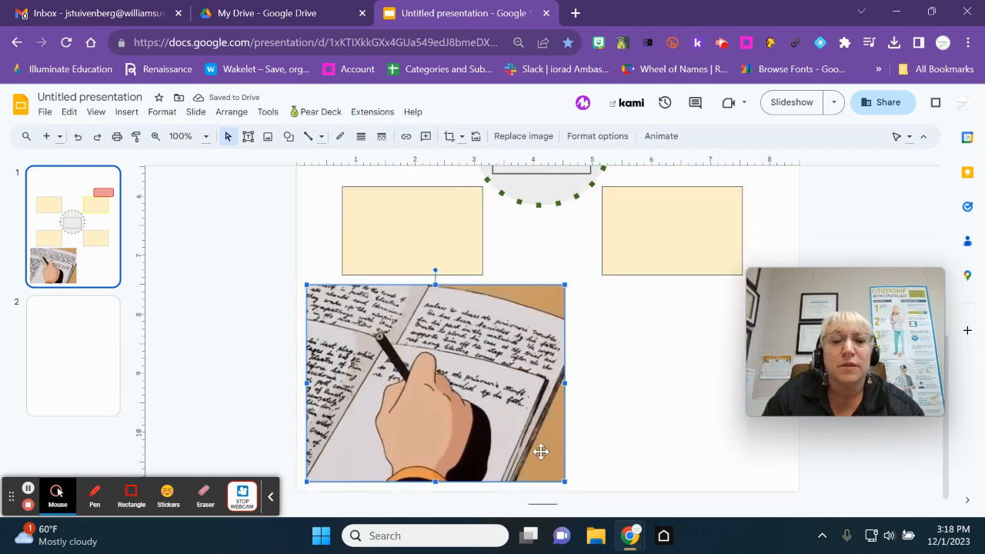
pyautogui.moveTo(439, 374); pyautogui.dragTo(546, 373)
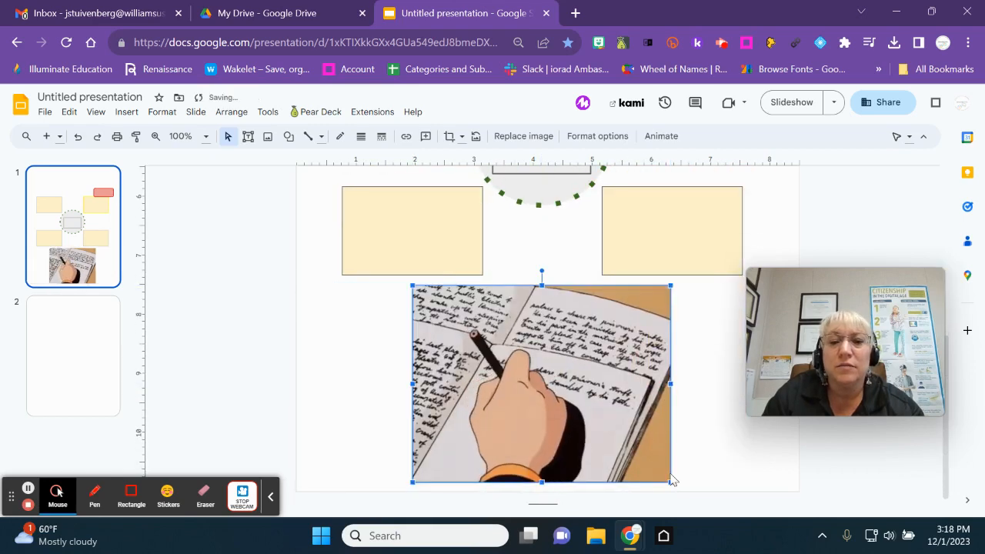
pyautogui.moveTo(670, 483); pyautogui.dragTo(554, 392)
pyautogui.scroll(2, 556, 392)
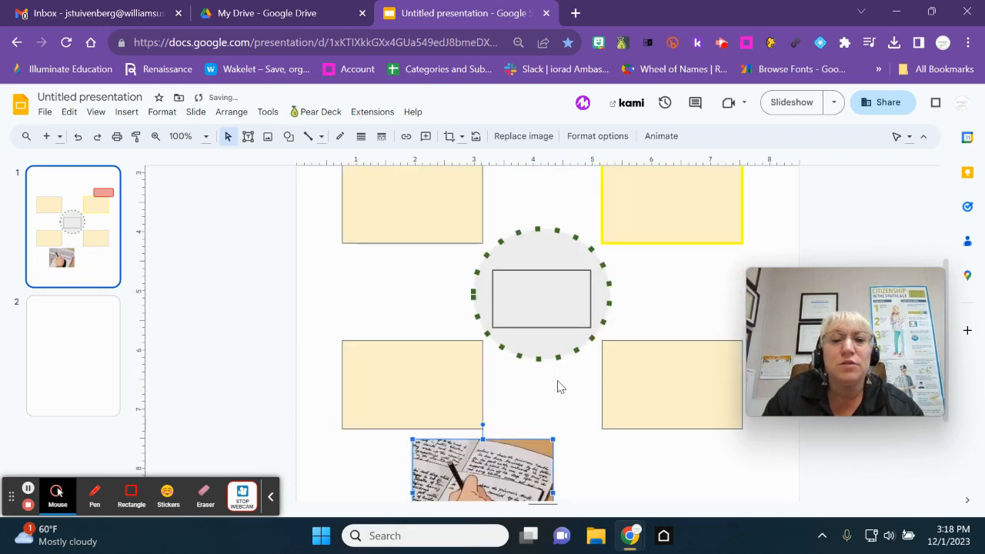
pyautogui.moveTo(505, 466); pyautogui.dragTo(436, 267)
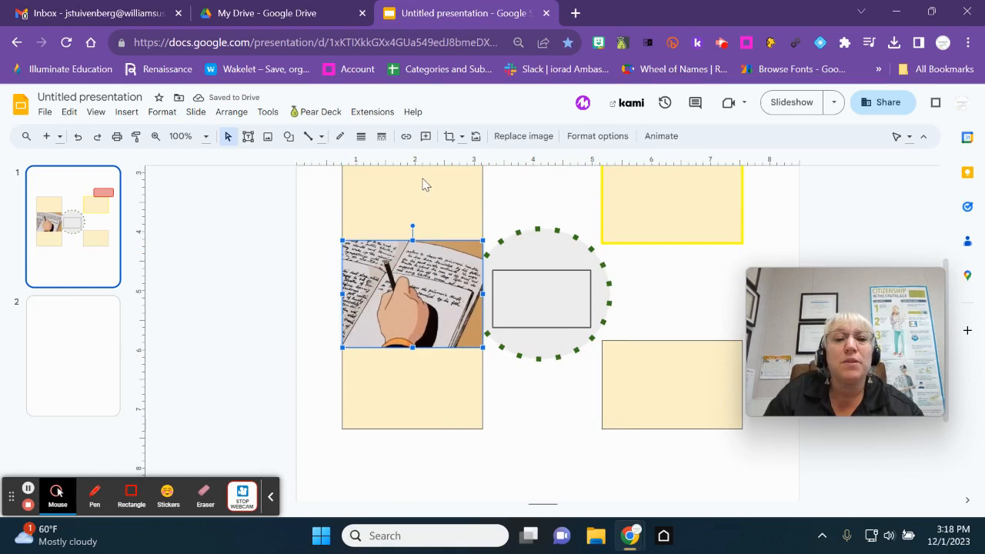
# Send the writing GIF backward repeatedly until it sits behind the lower-left rectangle
pyautogui.rightClick(447, 270)
pyautogui.moveTo(462, 289)
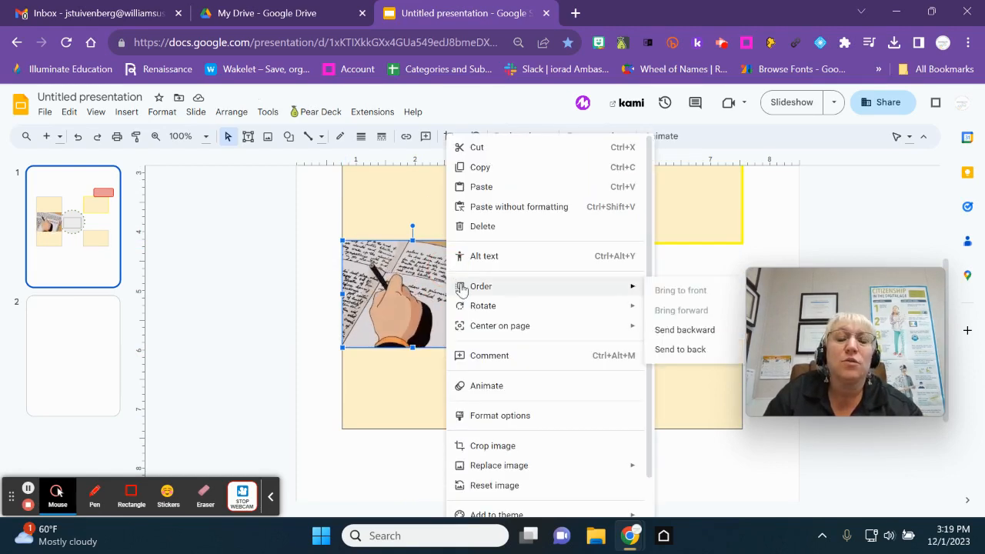
pyautogui.click(668, 330)
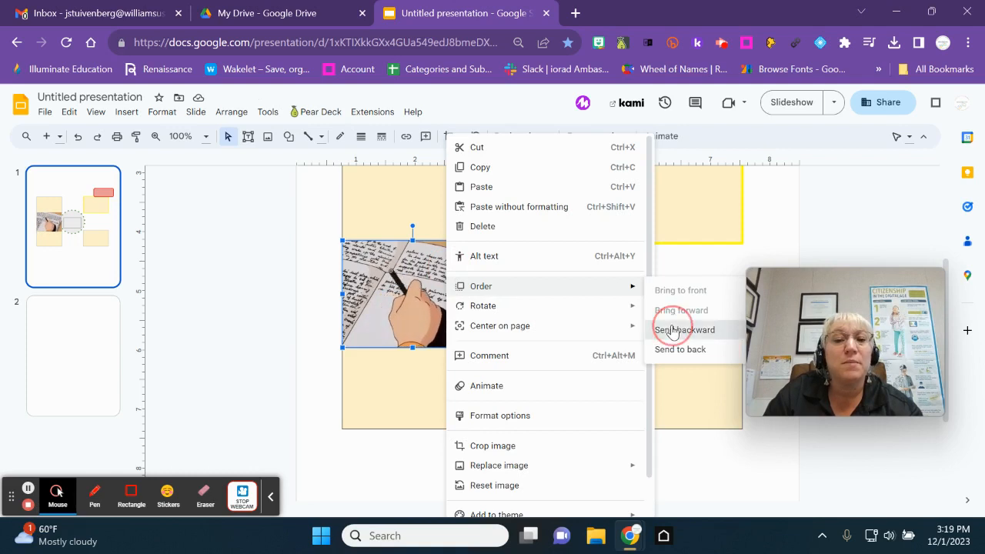
pyautogui.rightClick(441, 275)
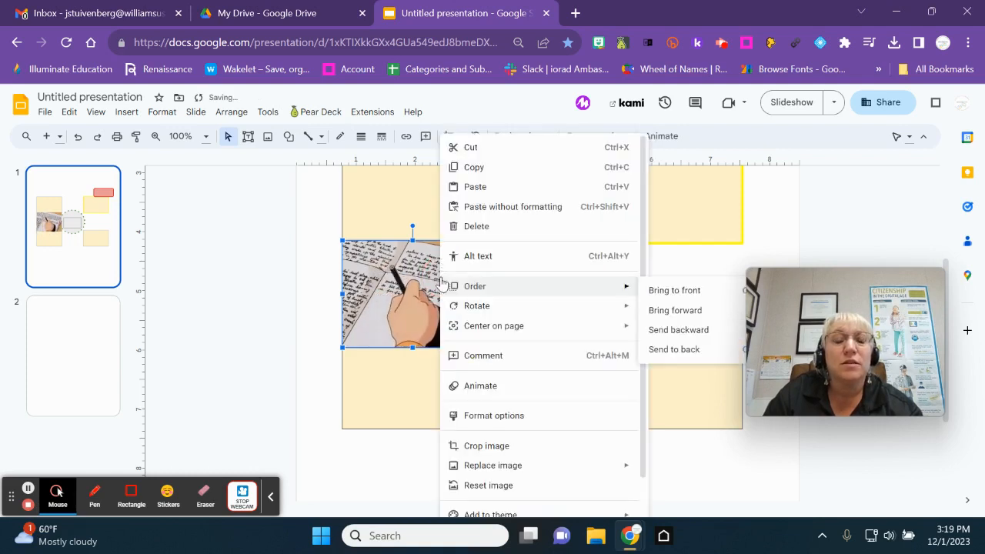
pyautogui.moveTo(477, 291)
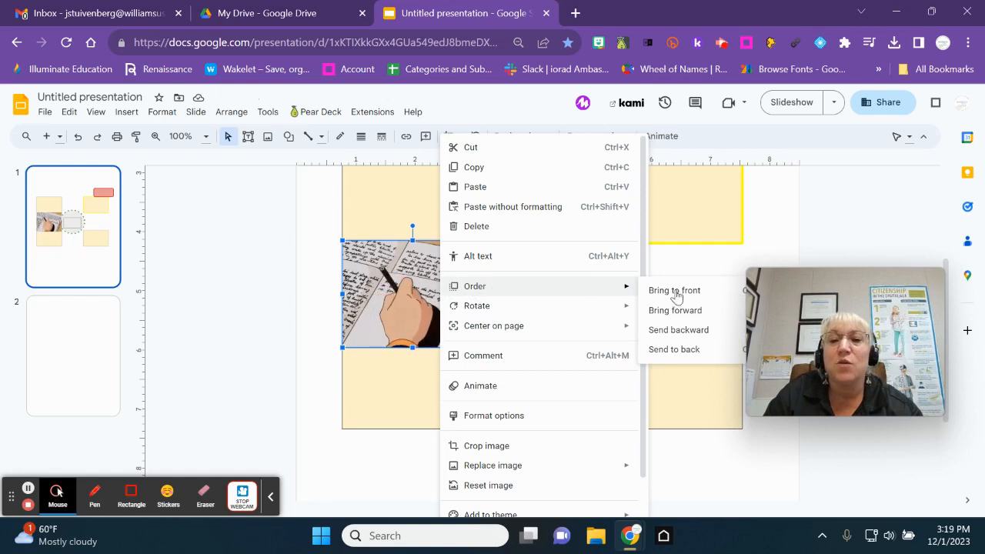
pyautogui.click(654, 331)
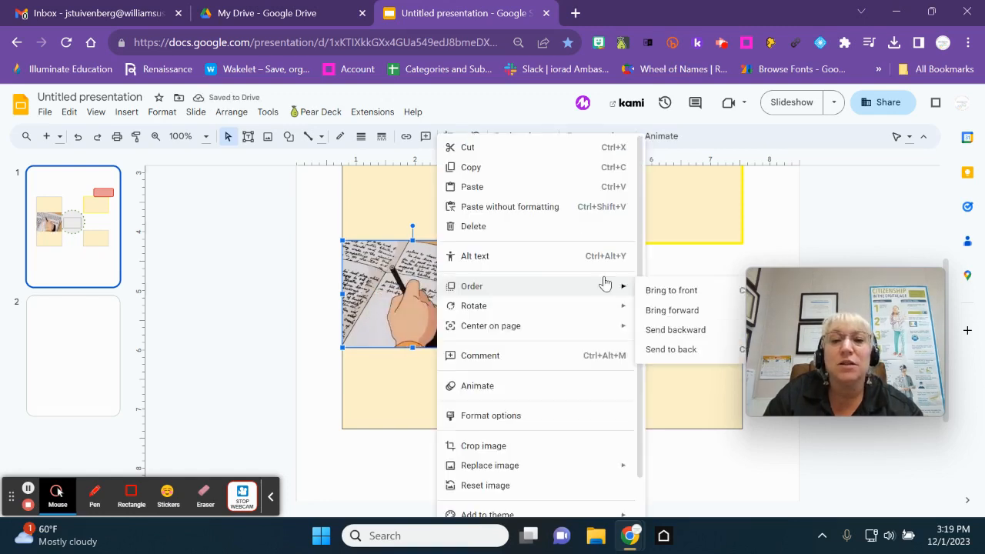
pyautogui.click(675, 330)
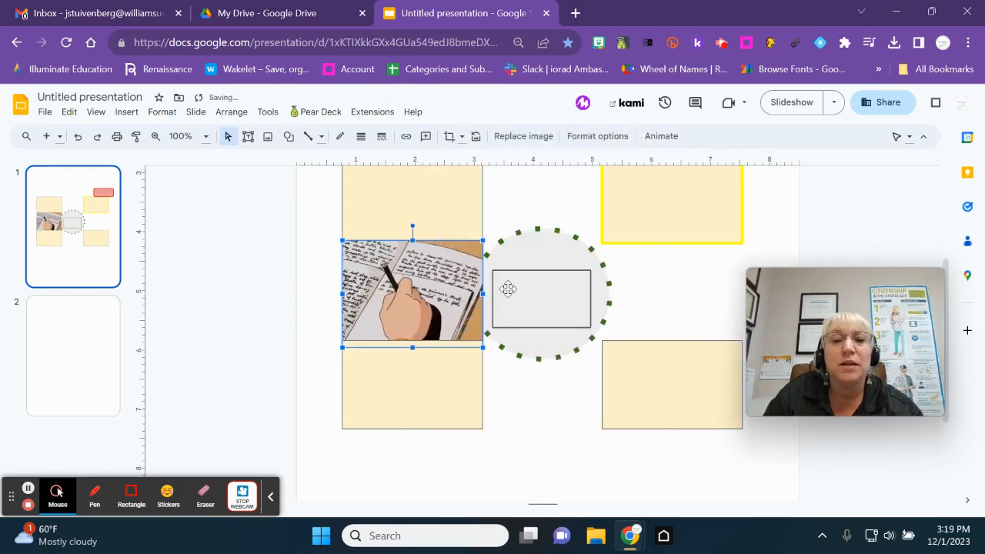
# Send the writing GIF further backward until it also sits behind the upper-left rectangle
pyautogui.rightClick(426, 286)
pyautogui.moveTo(483, 285)
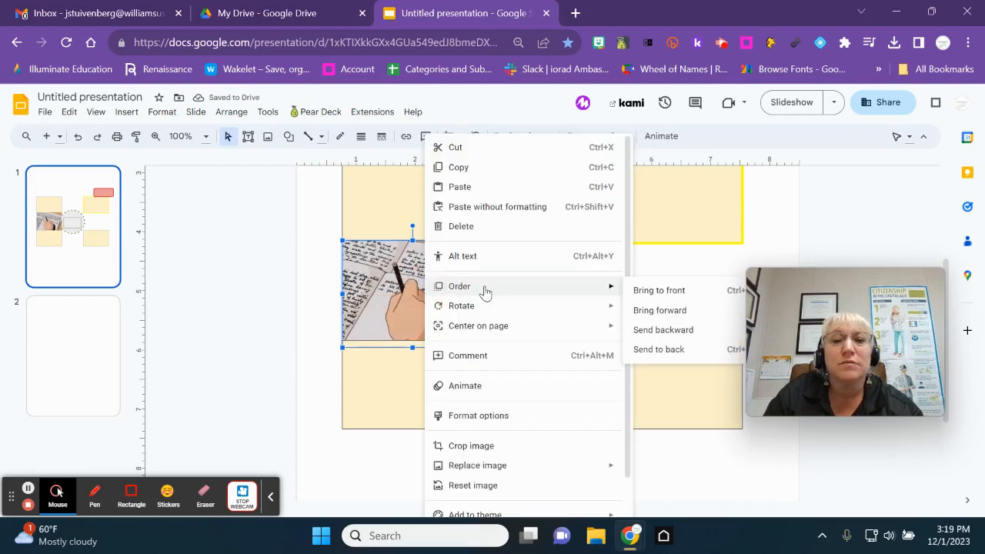
pyautogui.click(639, 330)
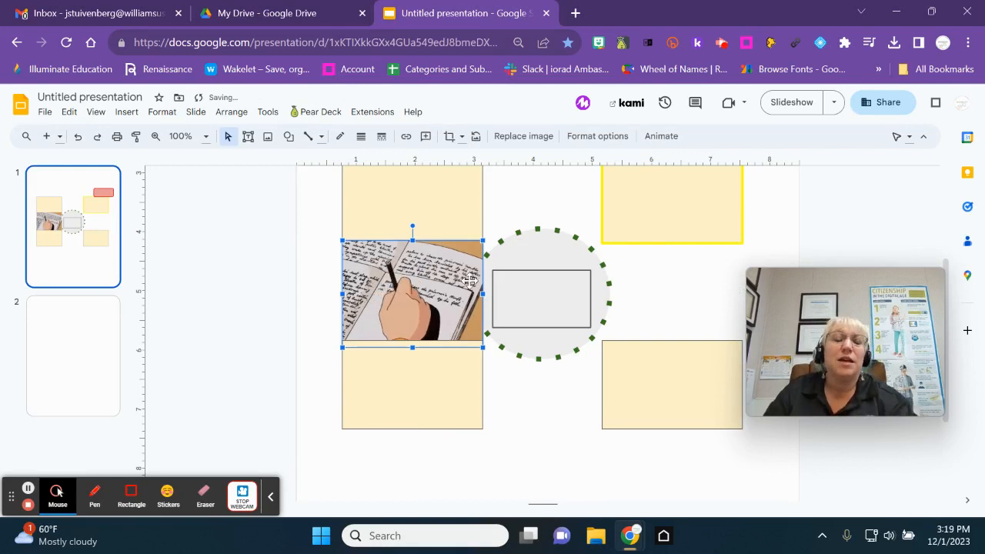
pyautogui.rightClick(414, 287)
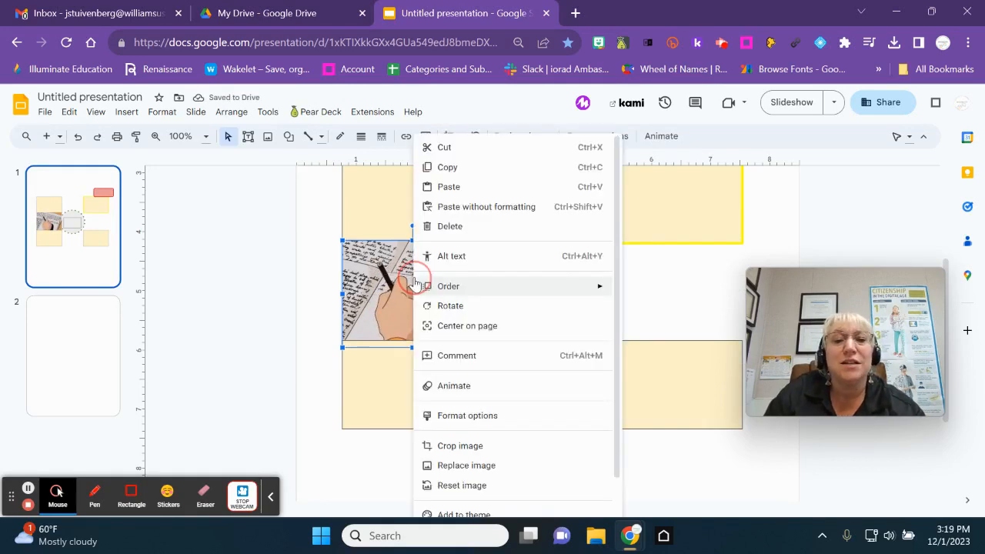
pyautogui.moveTo(415, 284)
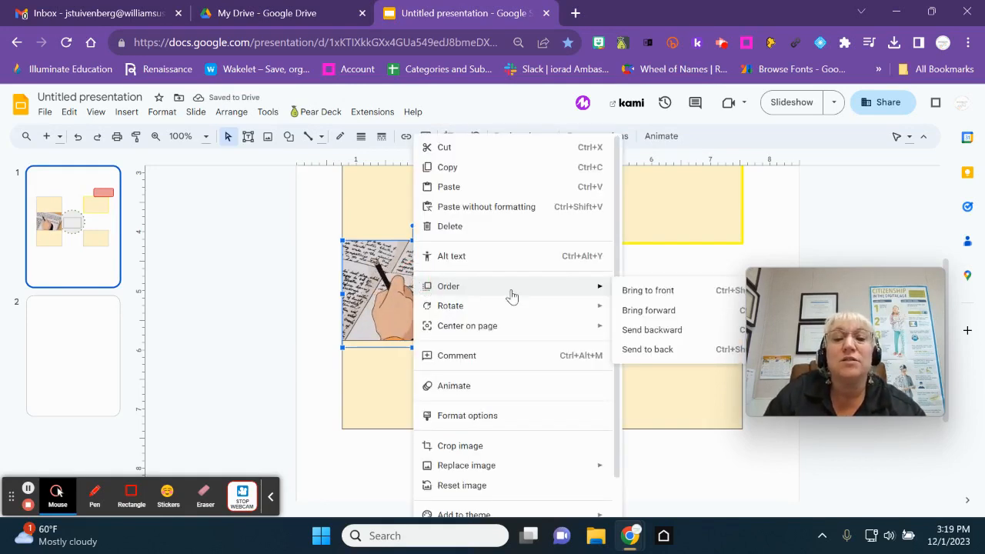
pyautogui.click(639, 330)
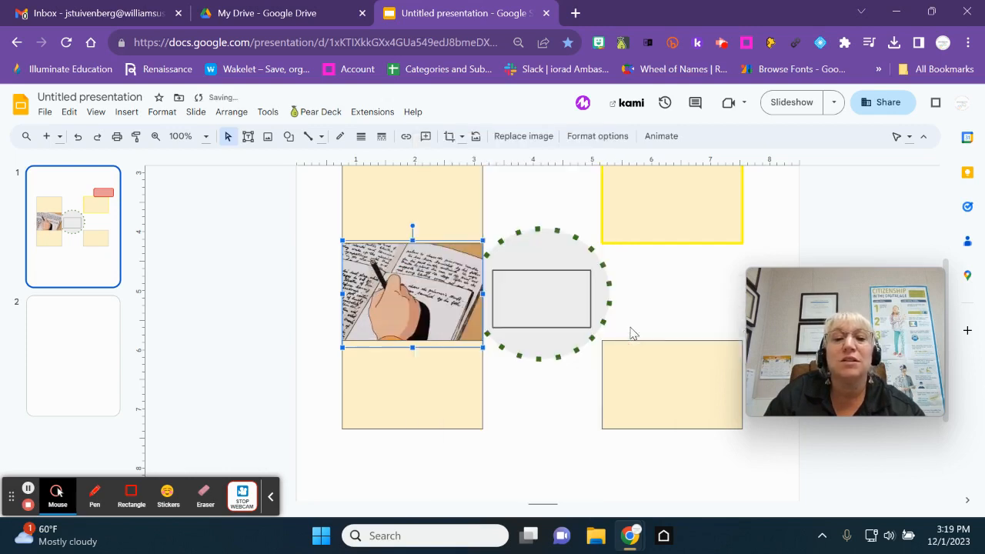
# Send the writing GIF backward behind the dotted circle and shift it about 0.5 inch right so its edge tucks under the circle
pyautogui.rightClick(429, 289)
pyautogui.moveTo(431, 295)
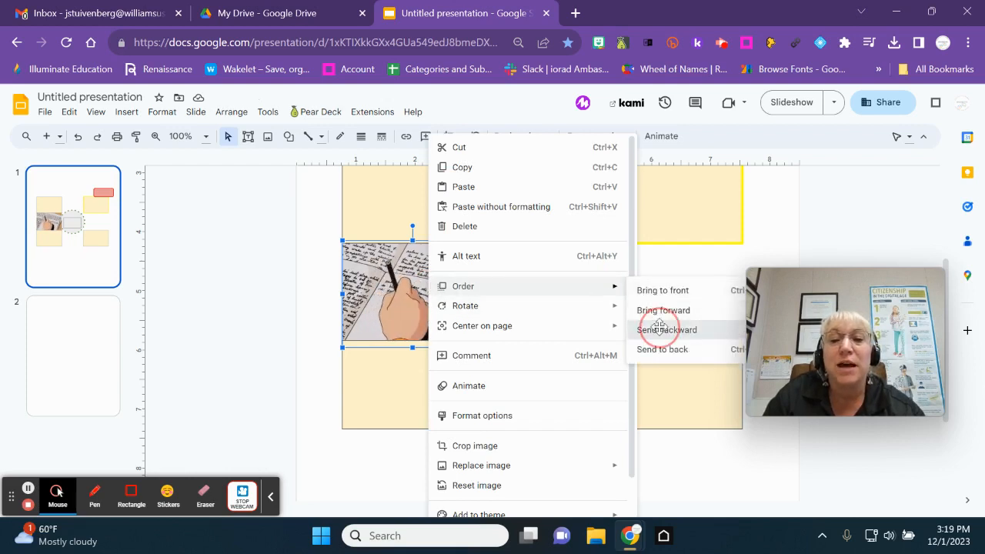
pyautogui.click(662, 329)
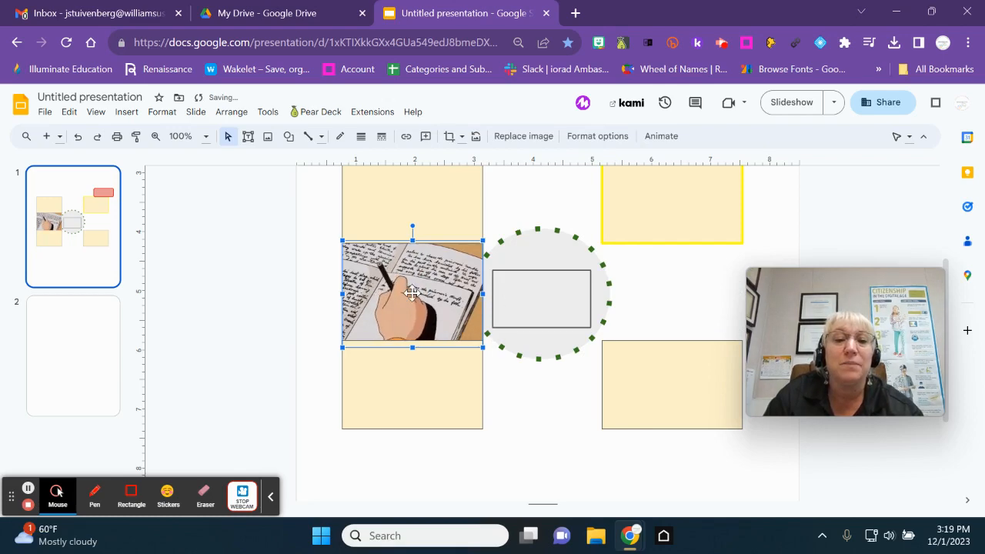
pyautogui.rightClick(412, 292)
pyautogui.moveTo(442, 286)
pyautogui.click(627, 330)
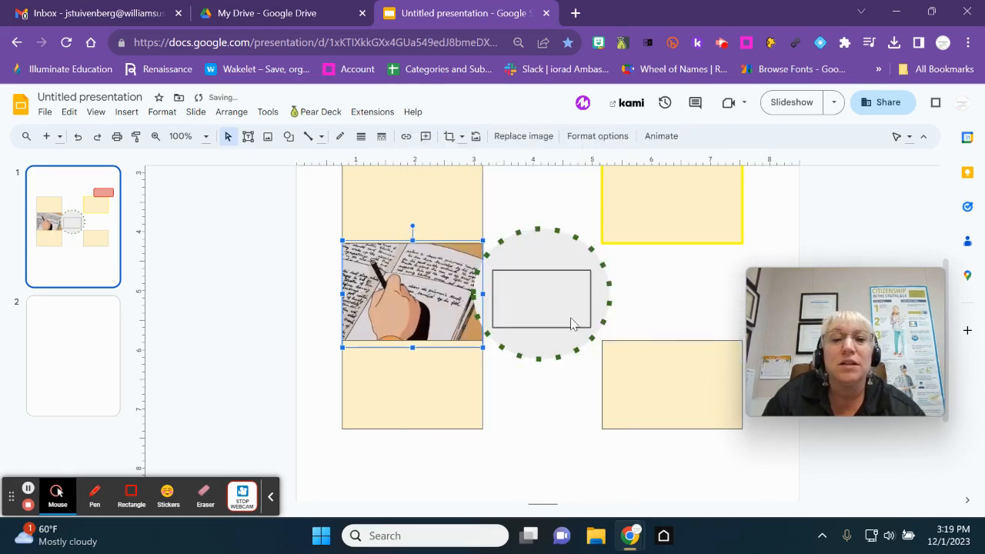
pyautogui.rightClick(421, 288)
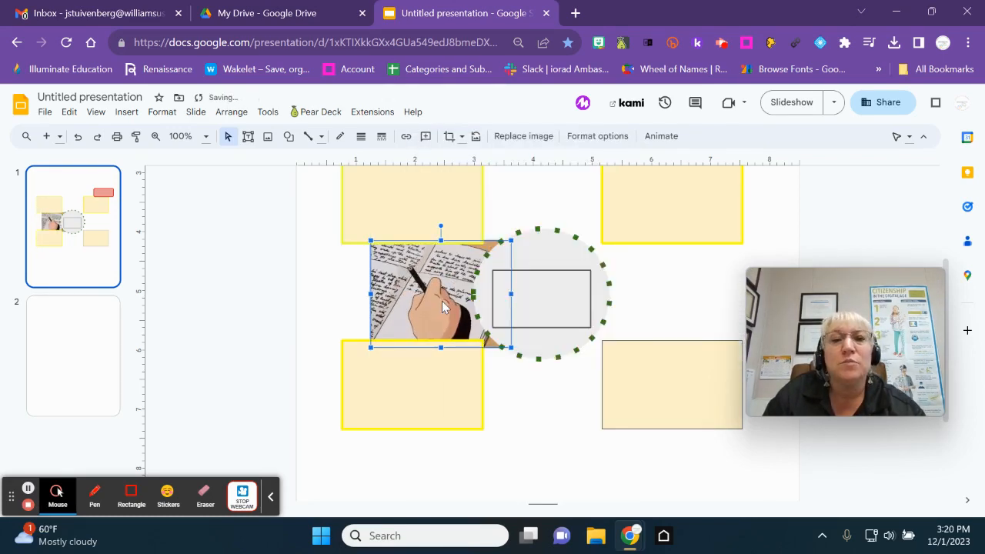
pyautogui.click(515, 186)
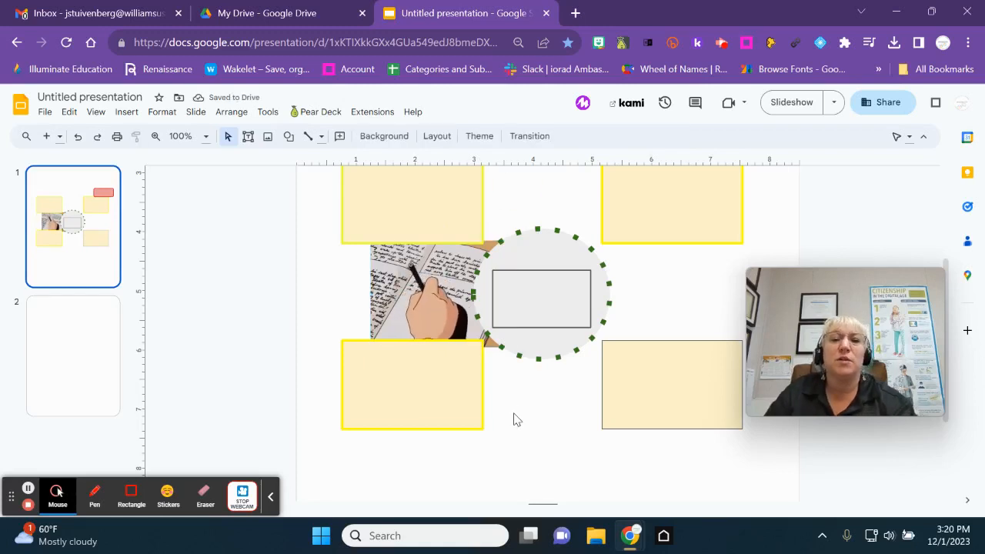
pyautogui.scroll(2, 516, 415)
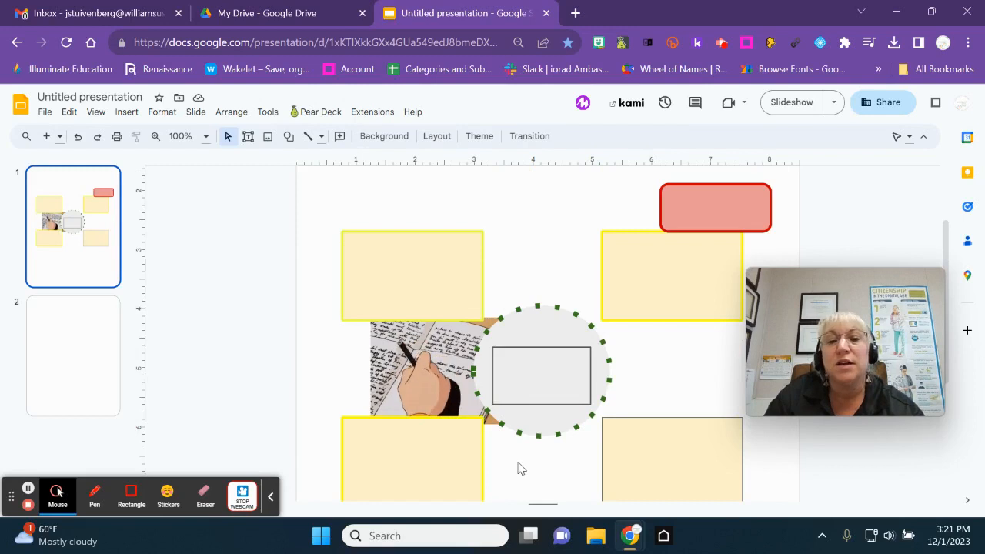
pyautogui.scroll(-2, 518, 468)
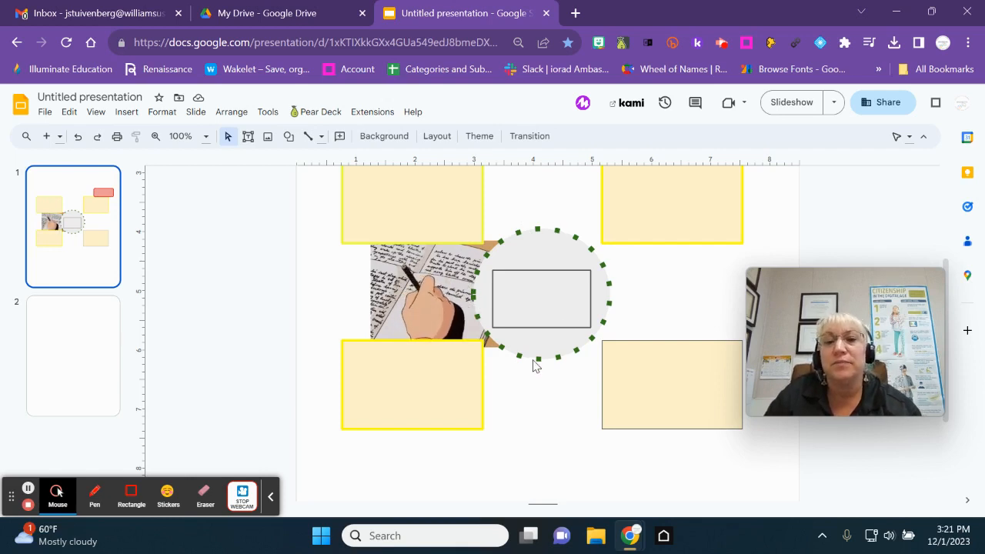
pyautogui.scroll(1, 553, 404)
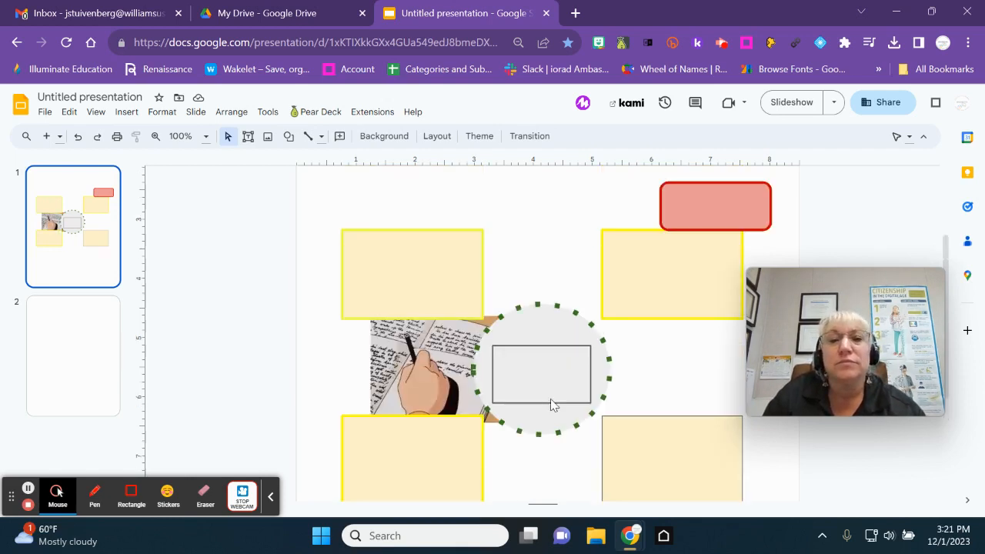
pyautogui.scroll(-1, 534, 282)
pyautogui.scroll(1, 569, 254)
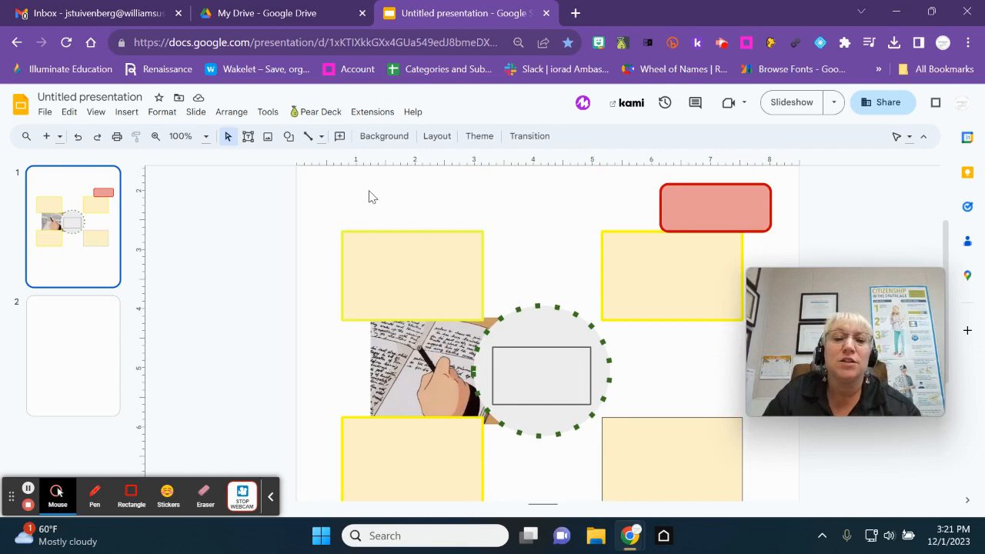
pyautogui.scroll(-1, 547, 242)
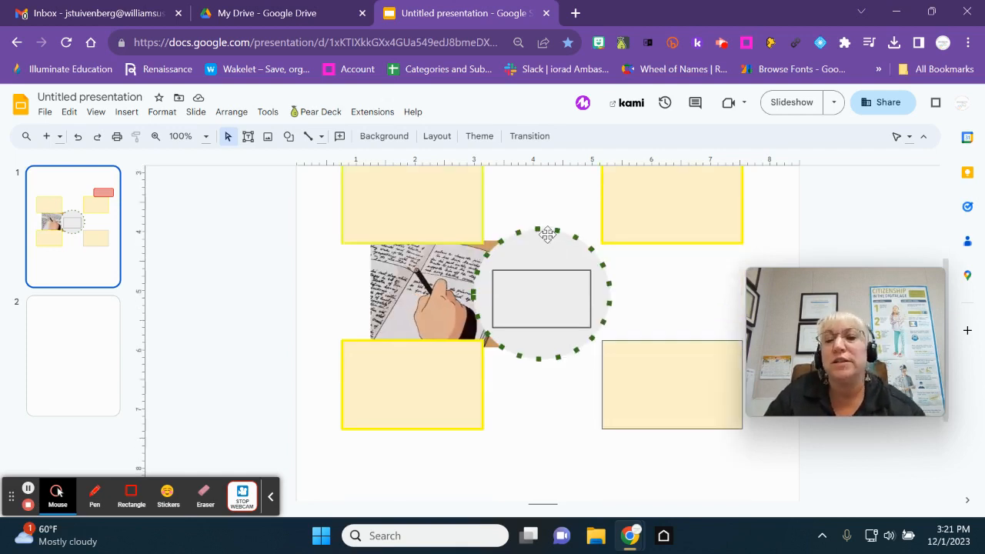
pyautogui.scroll(1, 547, 235)
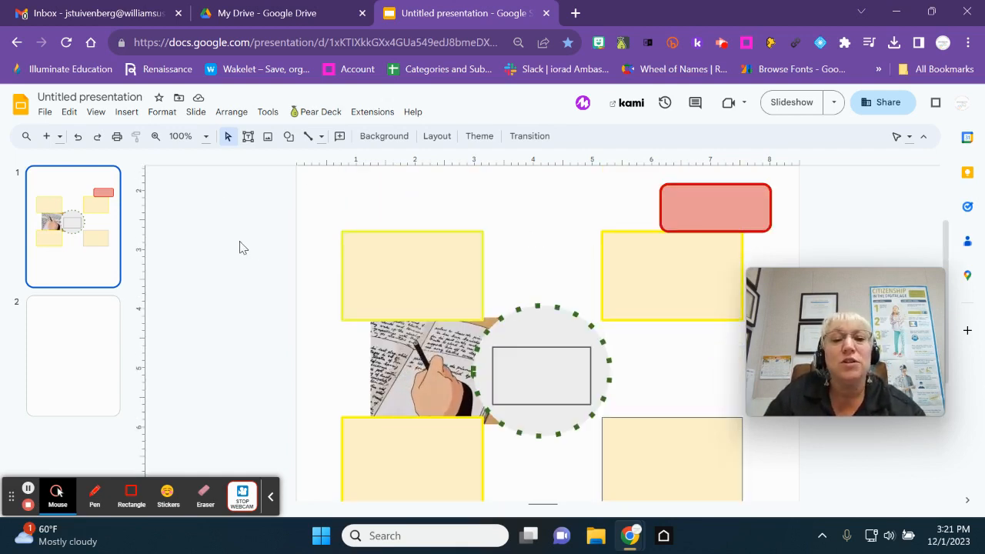
pyautogui.scroll(-1, 231, 250)
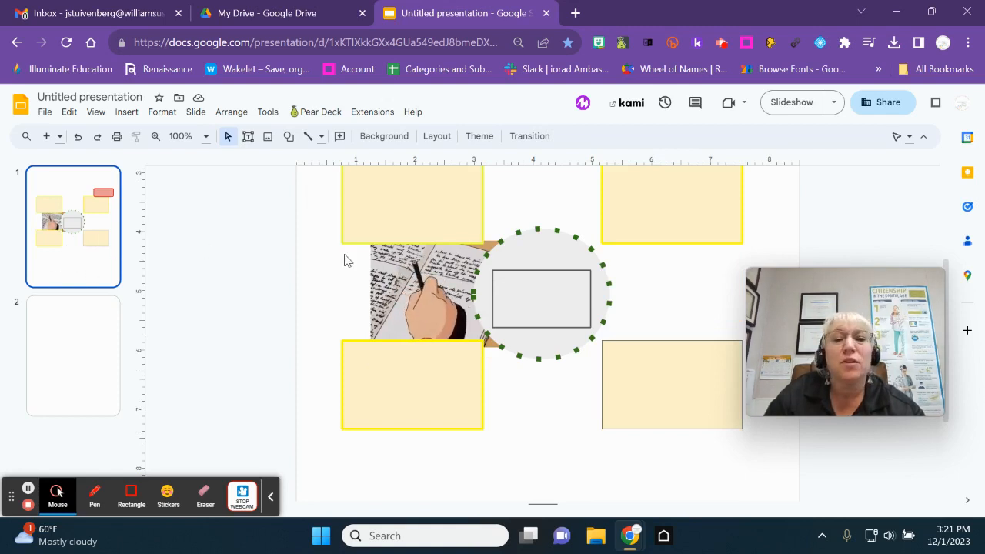
pyautogui.scroll(2, 341, 241)
pyautogui.scroll(-2, 307, 240)
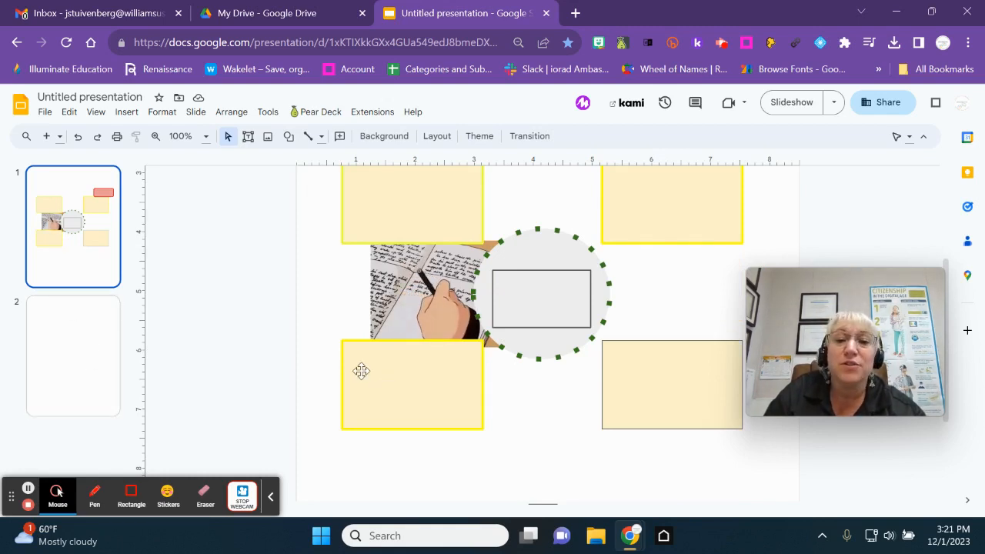
pyautogui.scroll(2, 361, 371)
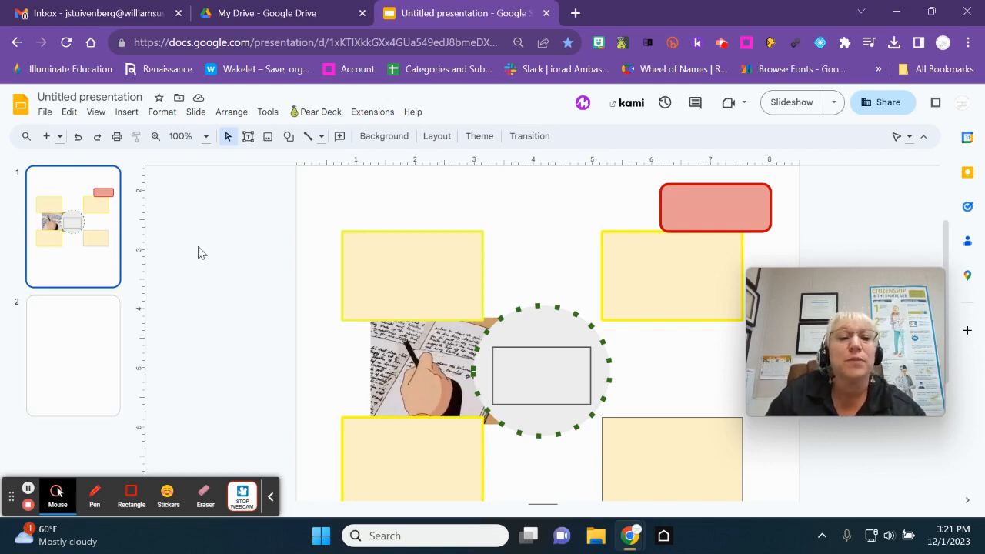
# Switch to the blank second slide
pyautogui.click(66, 367)
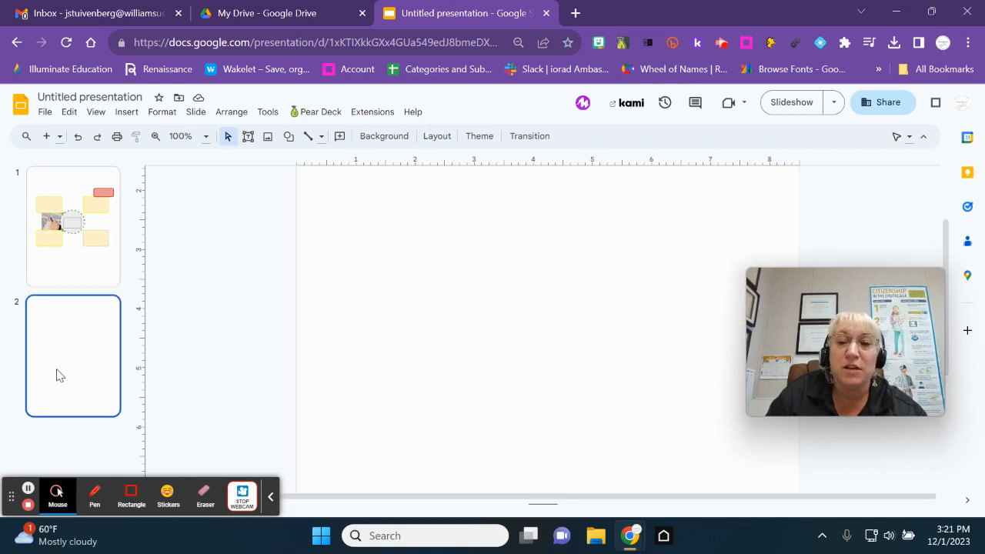